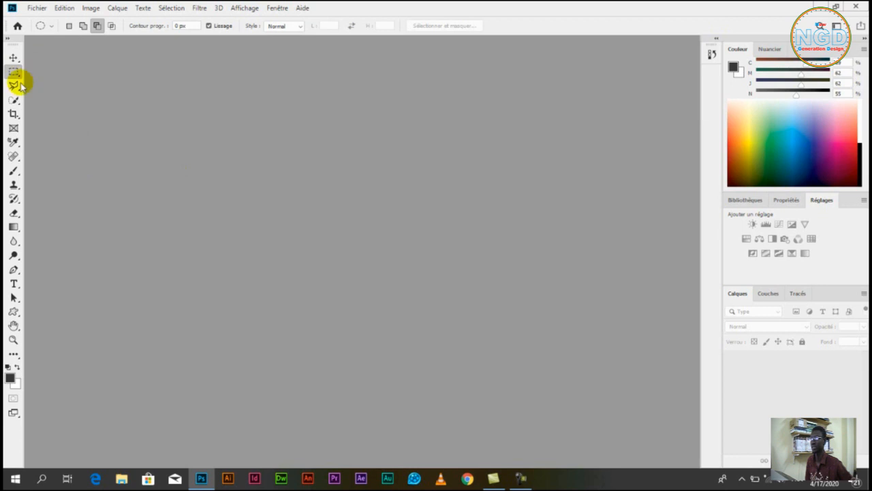
click(14, 85)
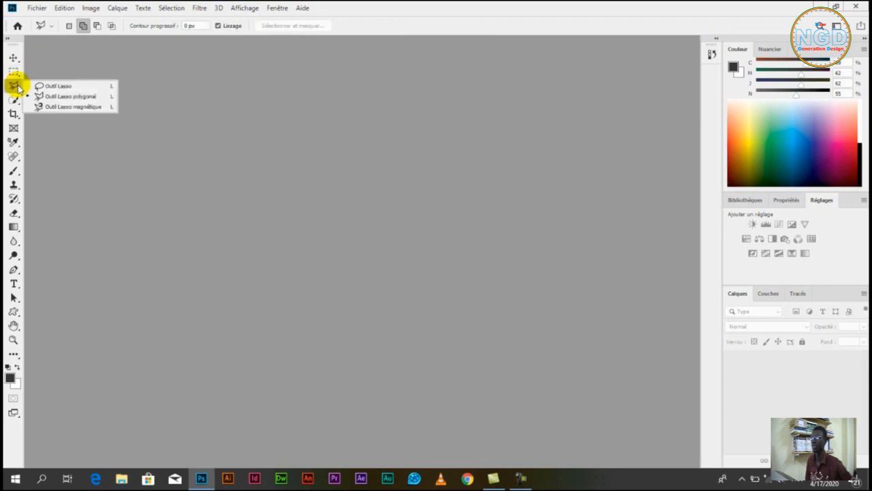
click(52, 86)
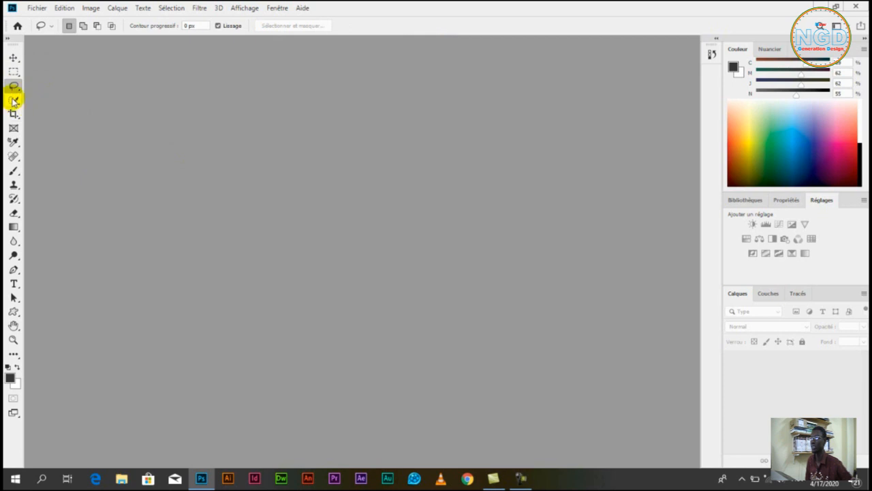
click(16, 101)
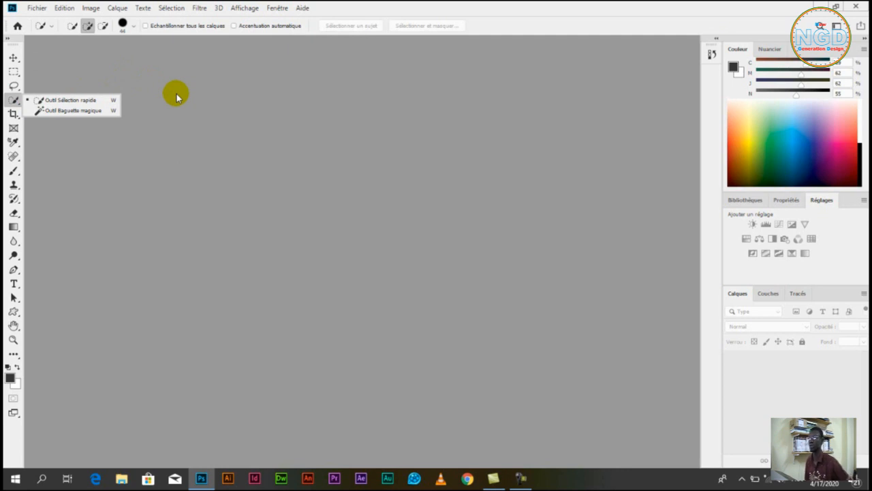
click(154, 84)
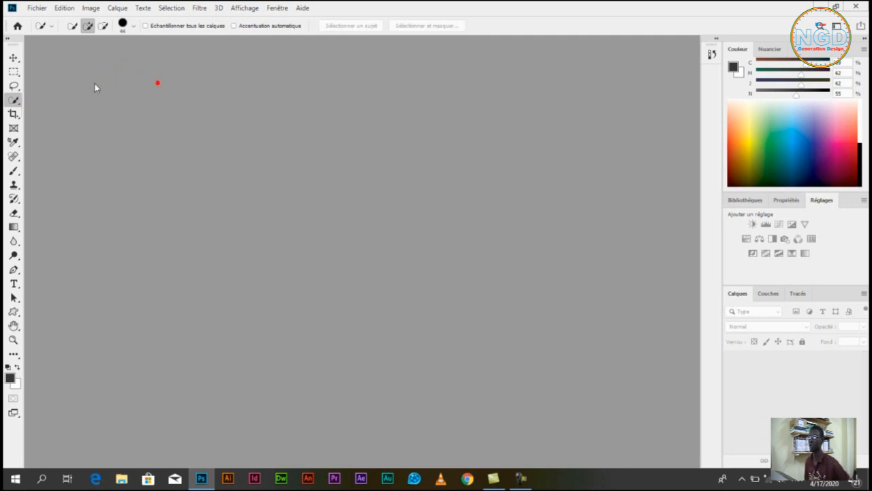
- Start opening existing image files and browse to the Tyga folder inside Selectionner
click(40, 11)
click(43, 27)
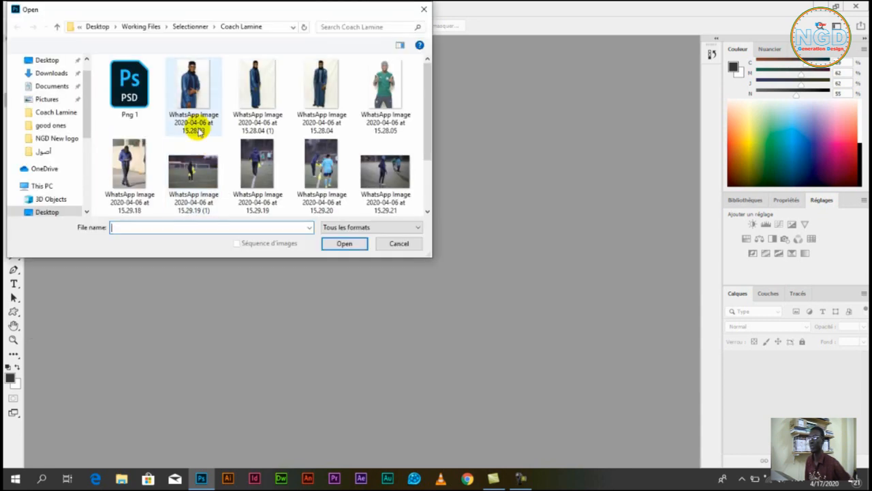
click(192, 26)
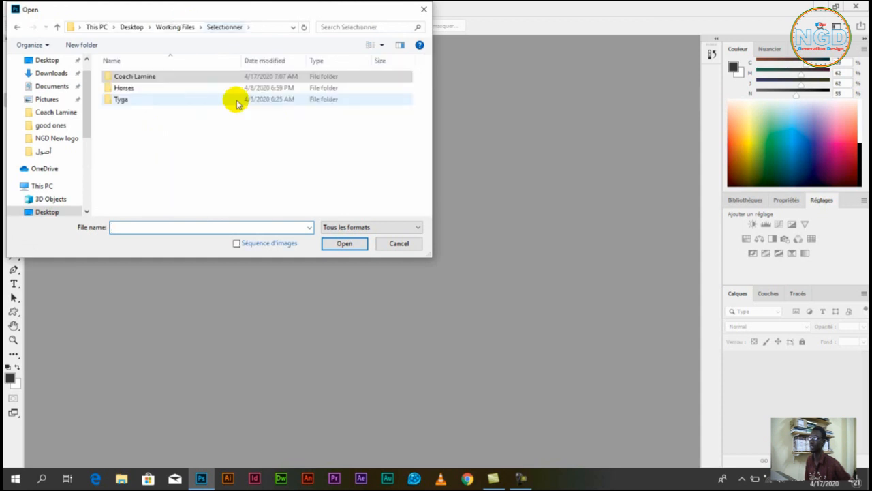
click(130, 101)
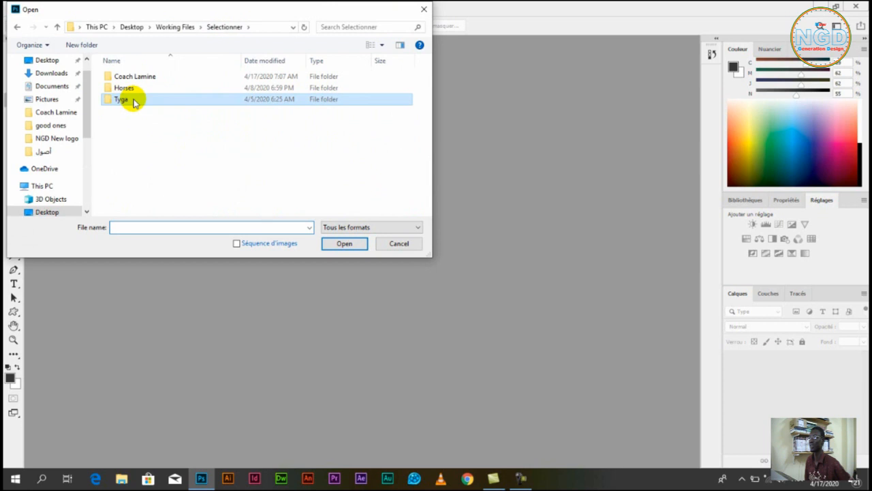
double_click(133, 101)
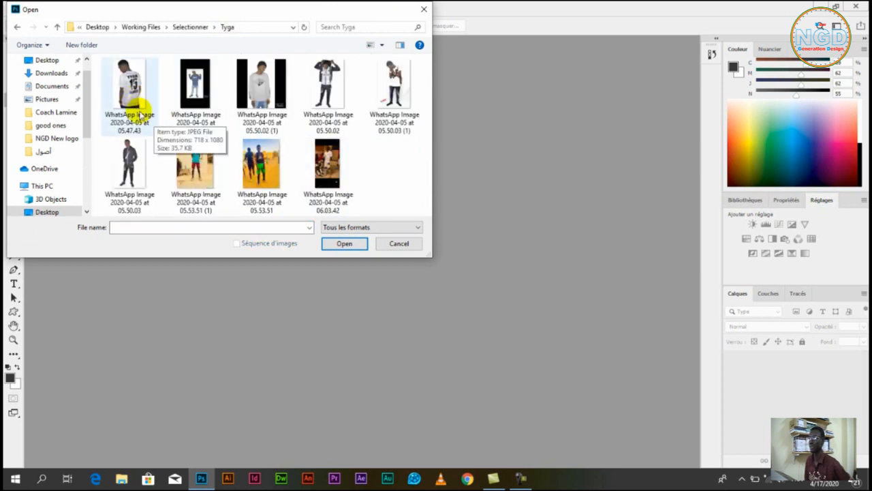
- Open the three WhatsApp photos dated 2020-04-05 at 05.47.43, 05.50.02 (1) and 05.50.03 together
click(133, 167)
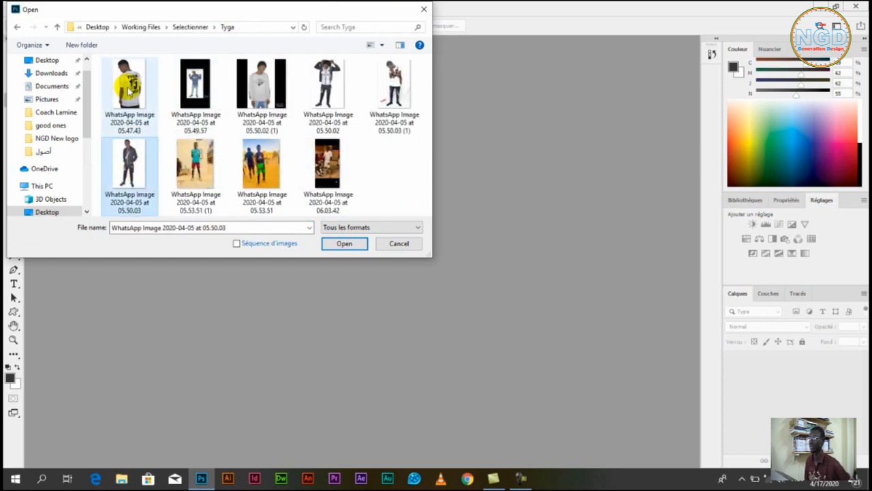
ctrl+click(129, 90)
ctrl+click(260, 208)
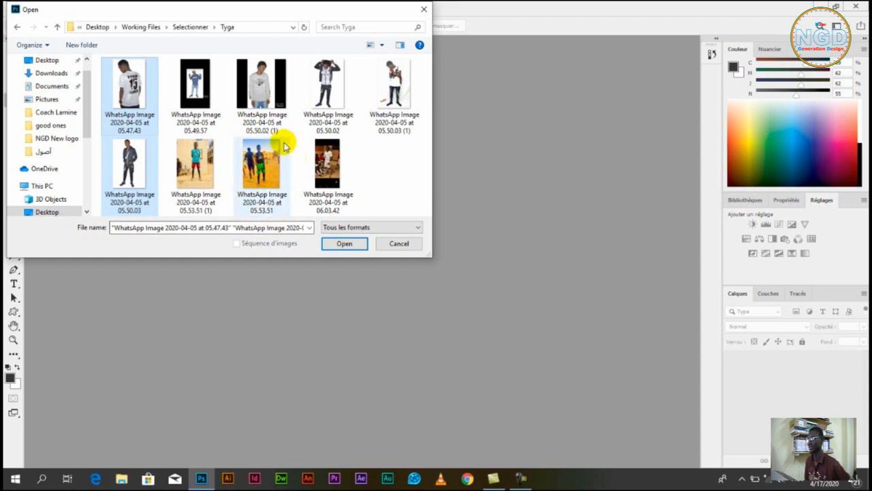
ctrl+click(261, 85)
click(346, 243)
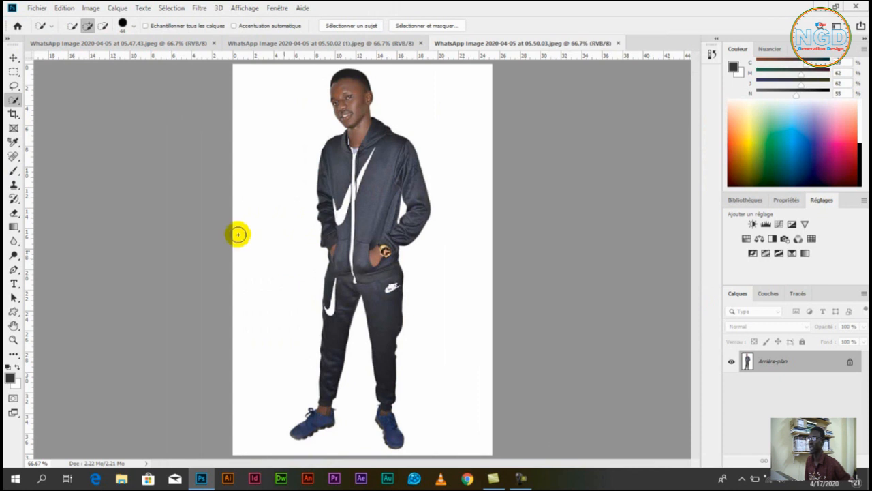
- Select the whole standing man from head to shoes with the Quick Selection tool, leaving out the white background
click(14, 98)
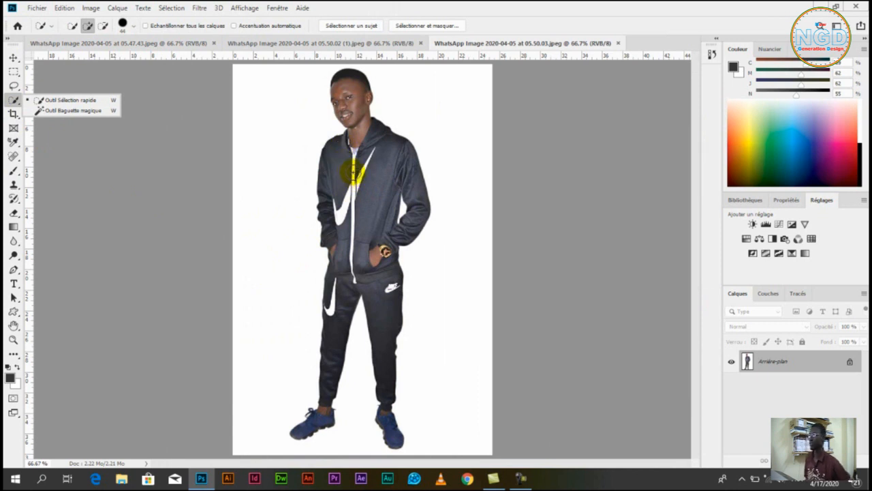
click(74, 102)
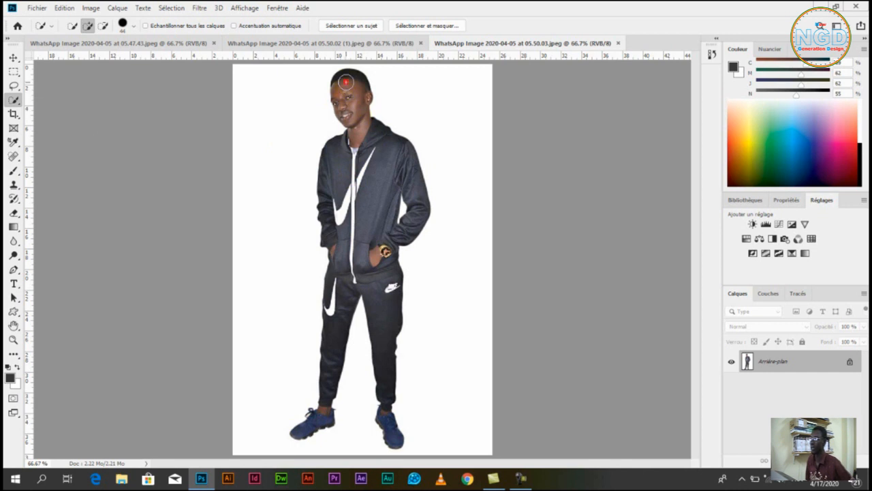
mouse_move(346, 82)
mouse_down()
mouse_move(361, 144)
mouse_move(380, 146)
mouse_move(390, 163)
mouse_move(352, 179)
mouse_move(337, 199)
mouse_move(334, 239)
mouse_move(344, 263)
mouse_move(379, 276)
mouse_move(388, 308)
mouse_move(370, 273)
mouse_move(341, 318)
mouse_move(331, 311)
mouse_up()
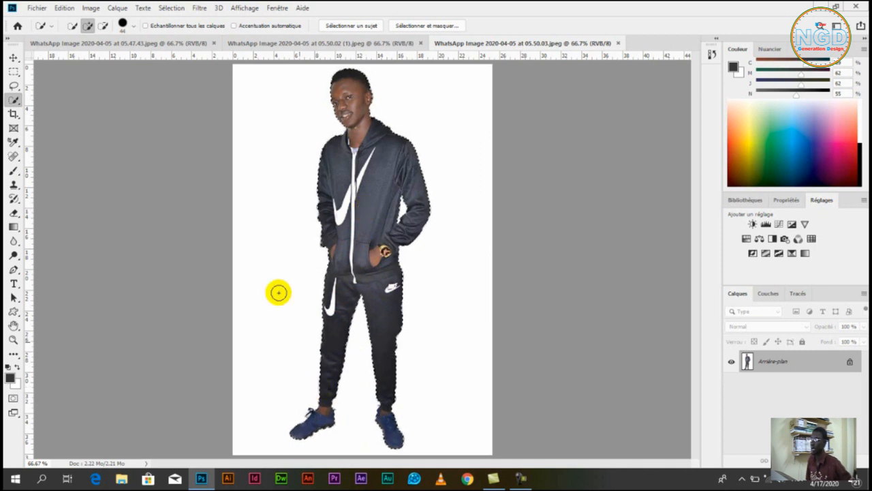
- Switch to the Polygonal Lasso tool to refine the selection edge around the face and chin
click(12, 340)
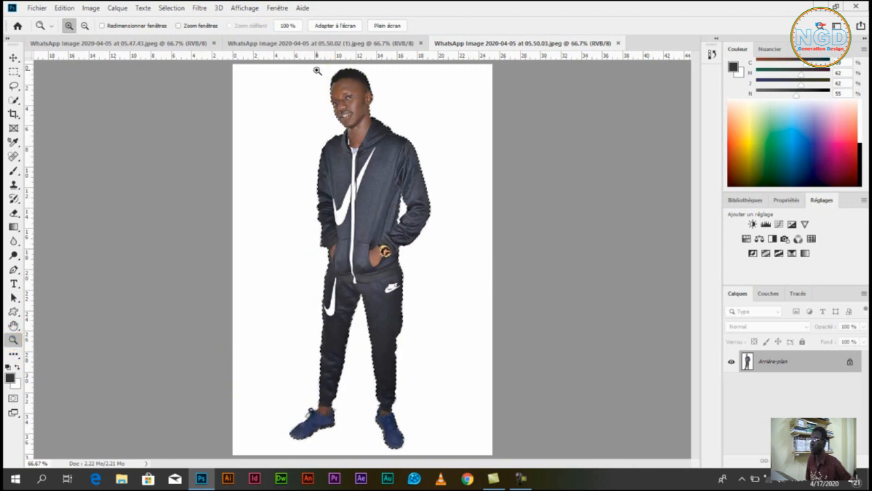
drag(392, 120, 407, 137)
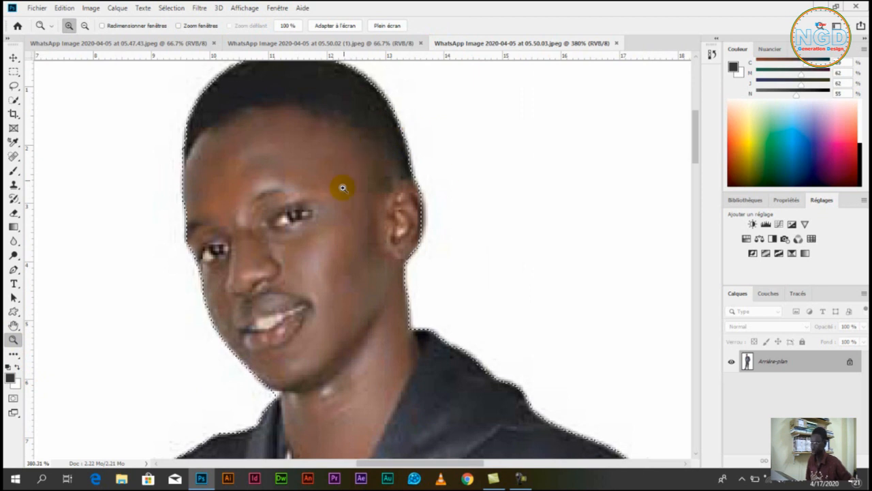
drag(289, 142, 306, 183)
drag(306, 253, 293, 188)
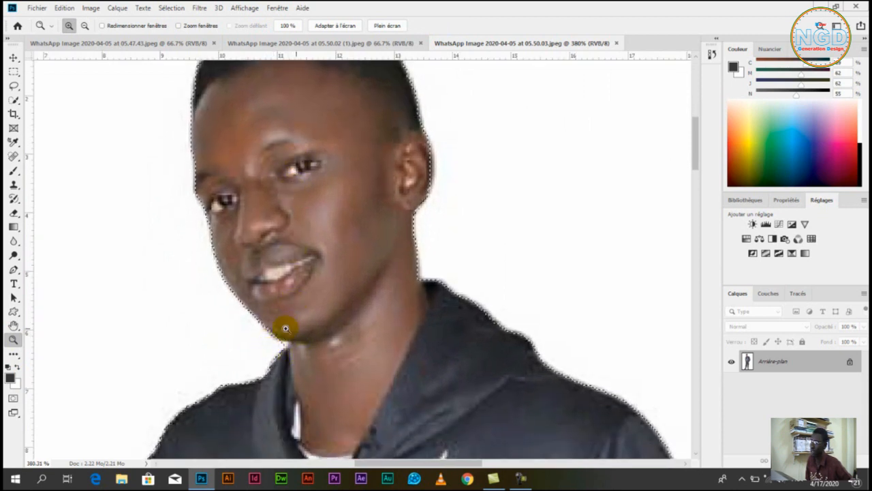
click(15, 102)
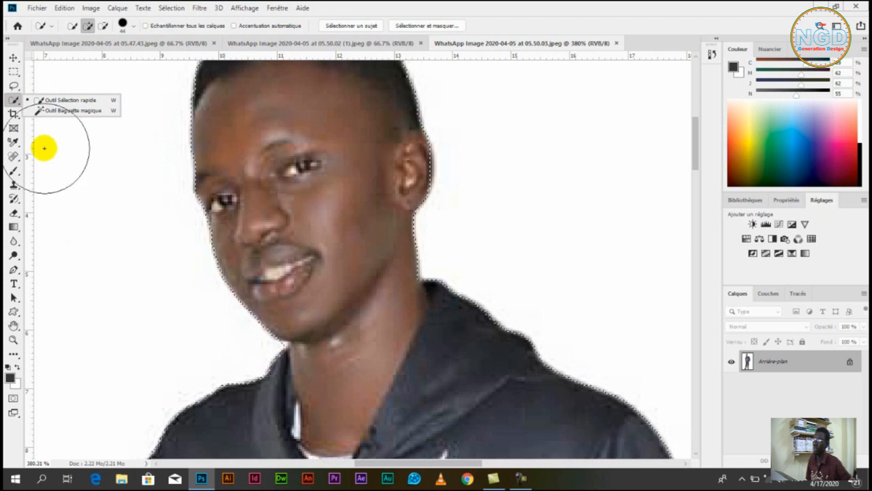
right_click(15, 87)
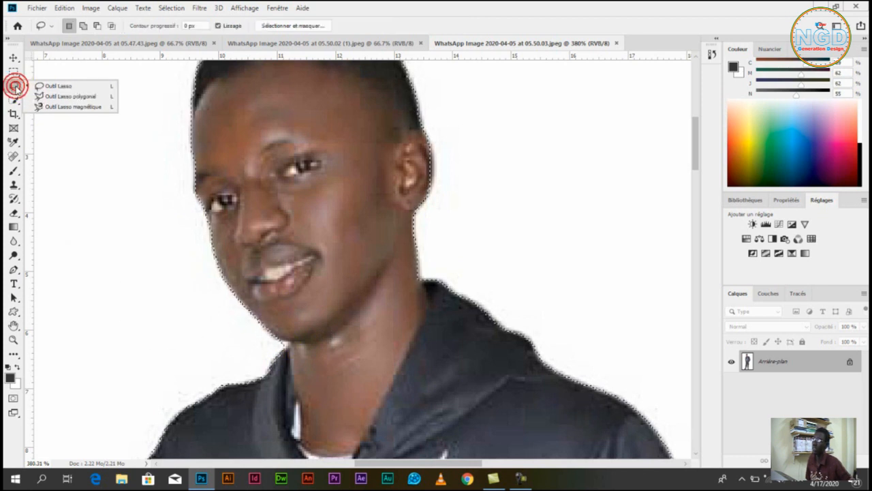
click(79, 102)
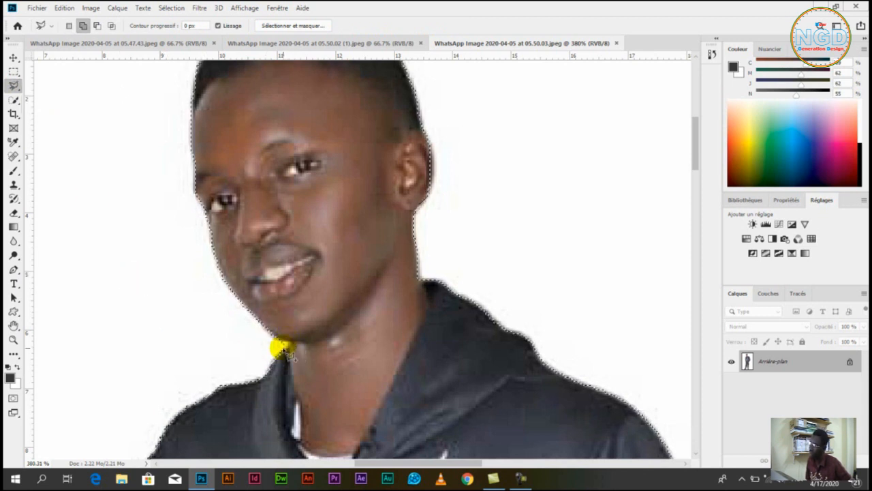
key(Return)
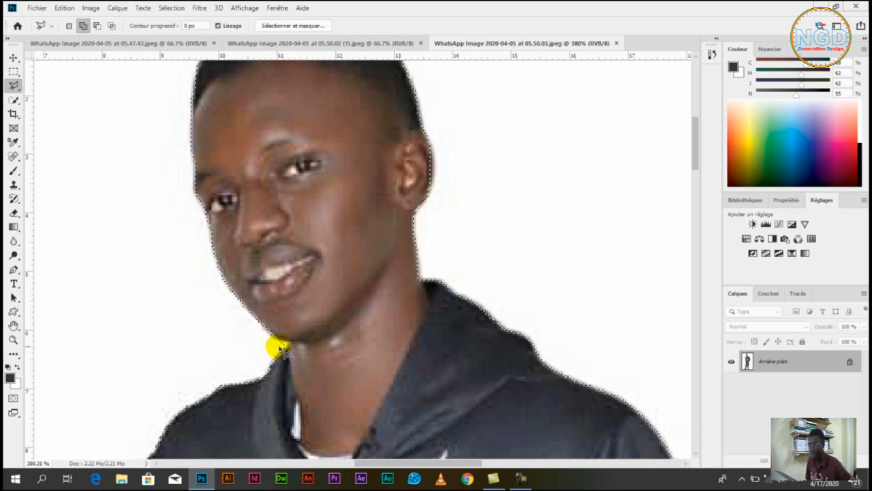
key(alt)
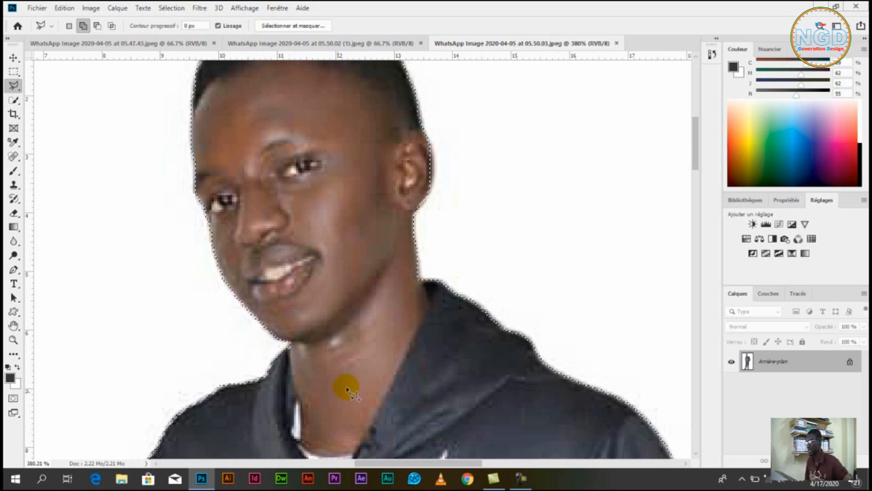
- Subtract the stray background beside the forearm sleeve near the large white swoosh from the selection with the Polygonal Lasso
drag(278, 387, 354, 268)
drag(337, 363, 346, 258)
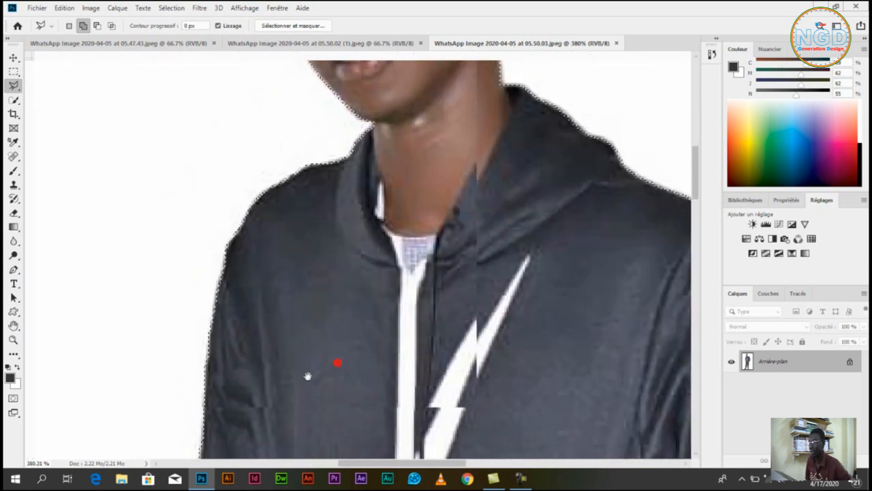
drag(307, 375, 331, 284)
drag(325, 370, 332, 267)
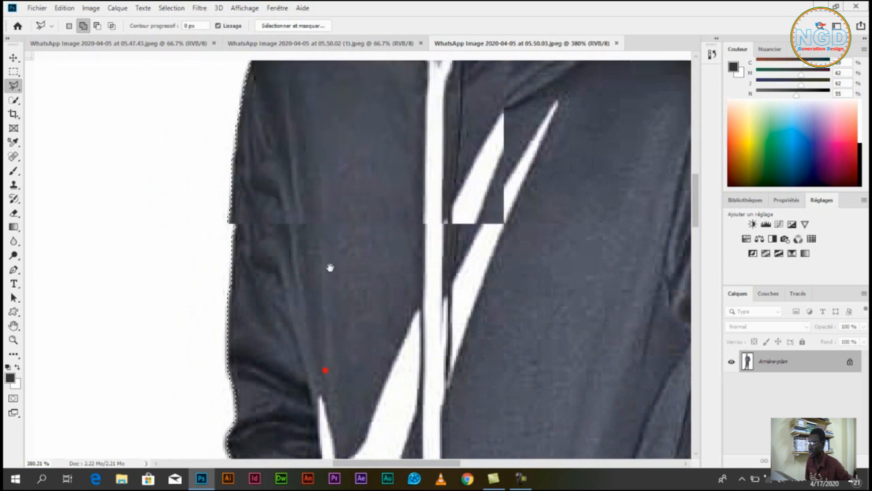
mouse_move(329, 350)
mouse_down()
mouse_move(321, 286)
mouse_move(362, 244)
mouse_up()
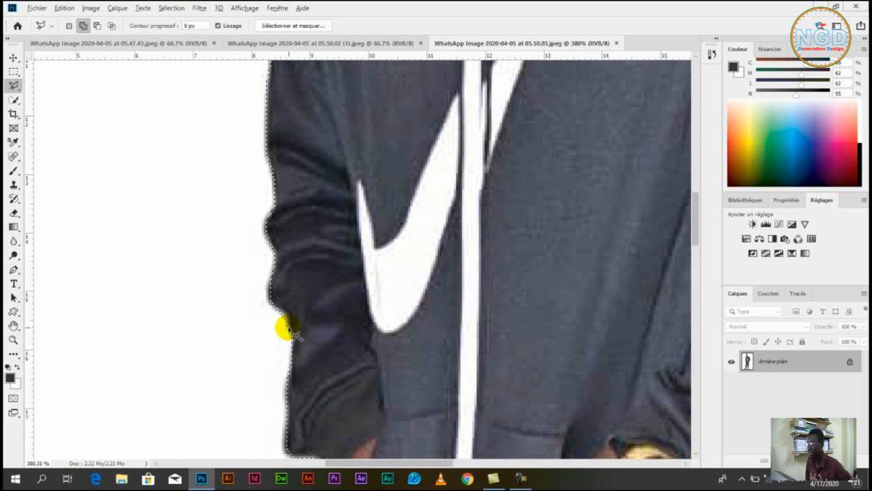
key(alt)
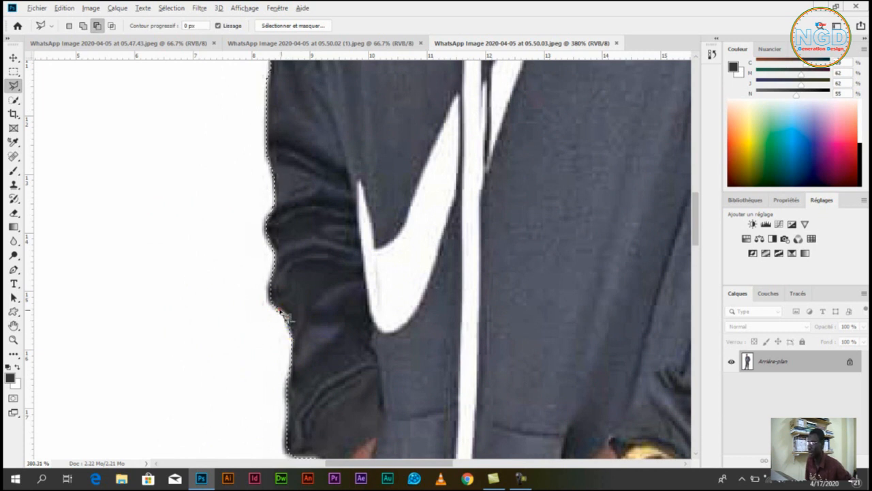
click(273, 331)
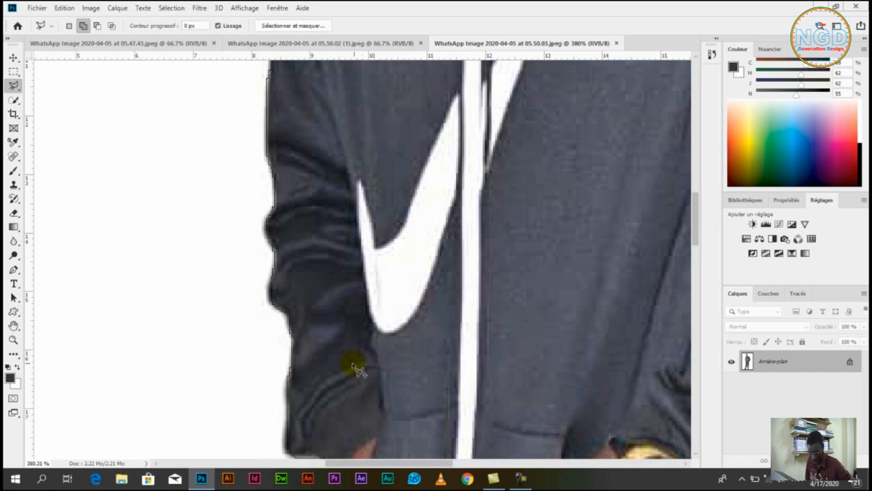
- Subtract the sliver of background beside the jacket's hem, just below the sleeve cuff, from the selection
drag(311, 419, 318, 306)
drag(332, 377, 336, 249)
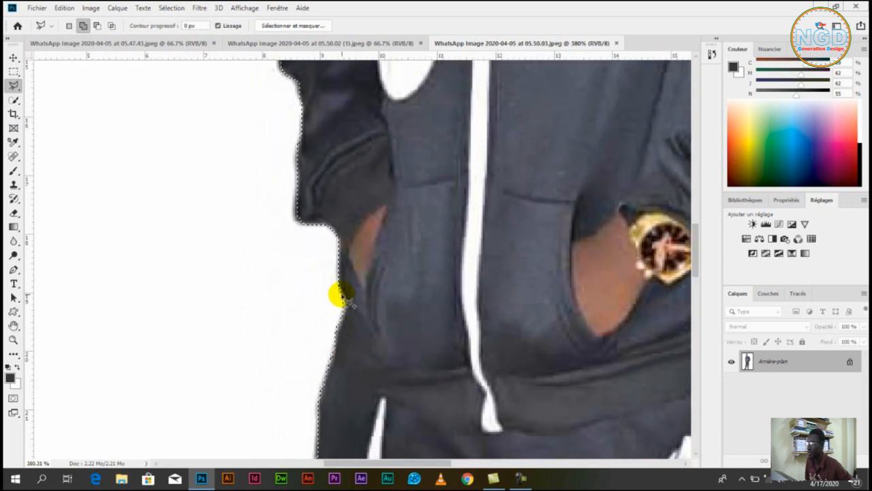
key(alt)
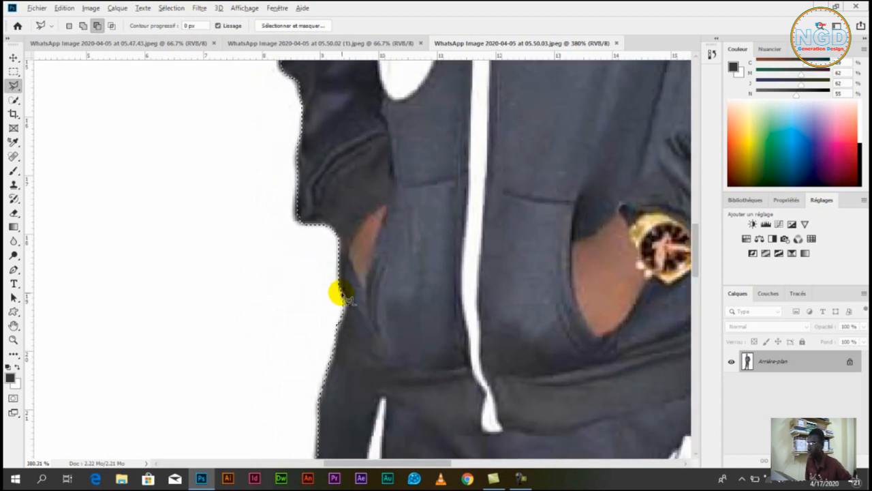
click(346, 301)
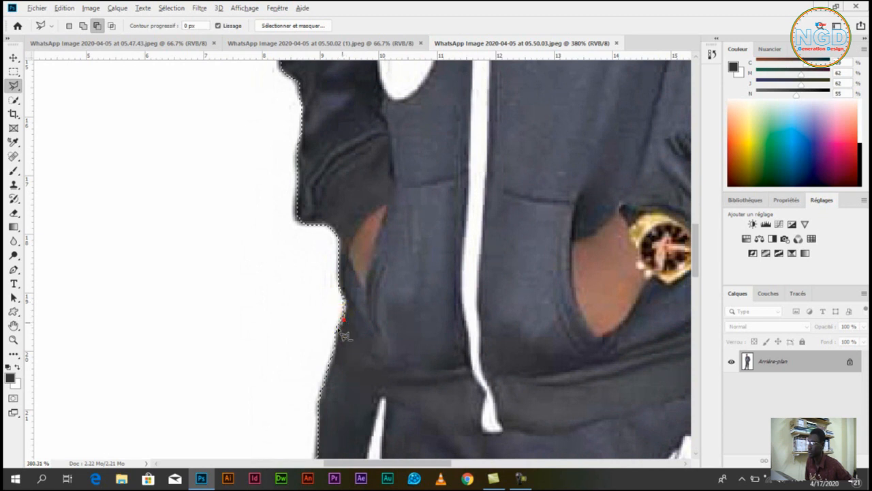
click(310, 306)
- Refine the selection edge around the lace loops of the shoe pointing sideways with the Polygonal Lasso
key(space)
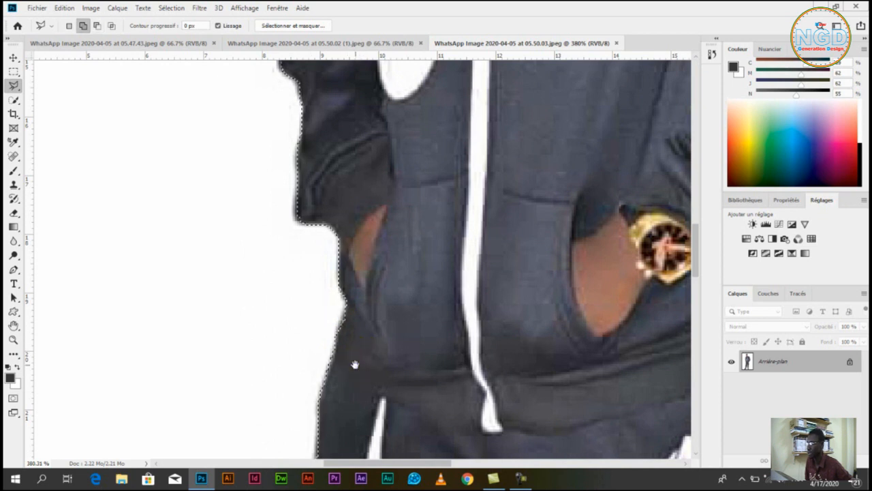
drag(355, 364, 353, 253)
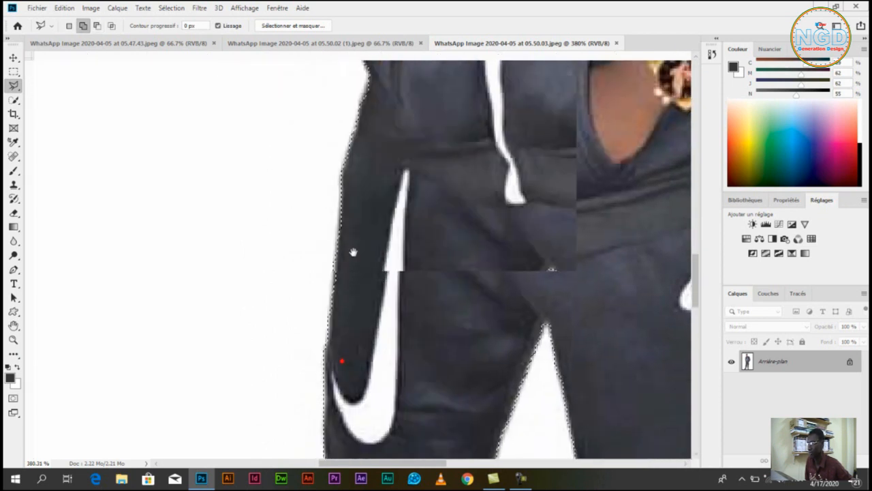
drag(333, 364, 317, 263)
drag(322, 356, 345, 253)
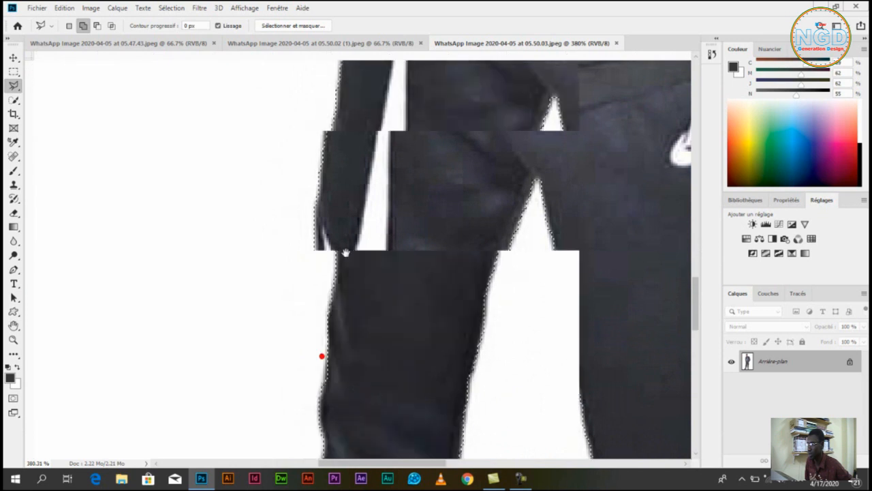
drag(347, 336, 346, 250)
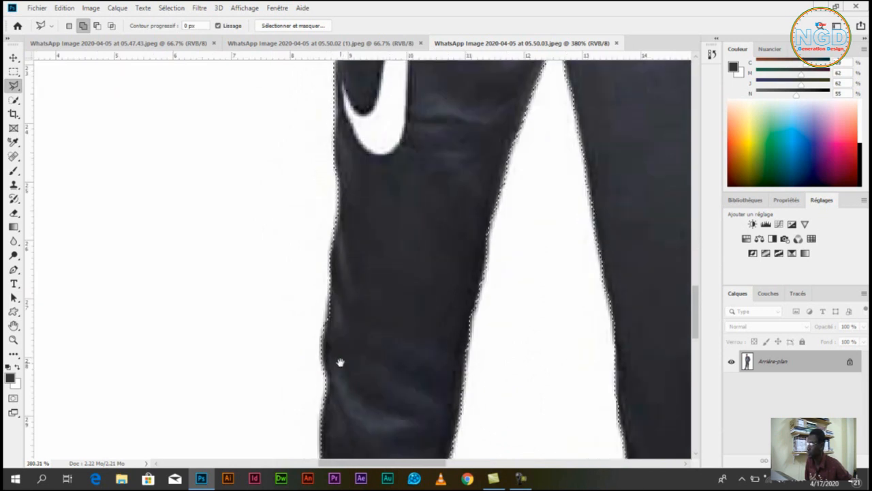
drag(340, 362, 350, 266)
drag(347, 357, 374, 231)
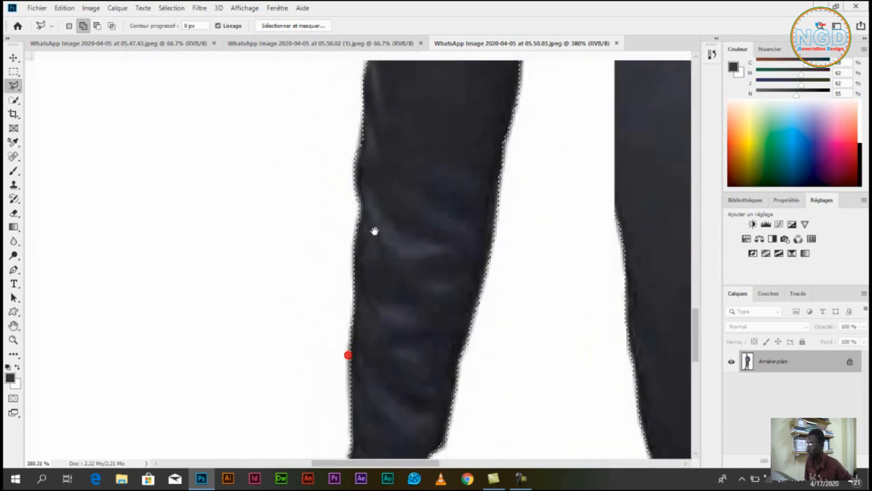
drag(372, 308, 397, 181)
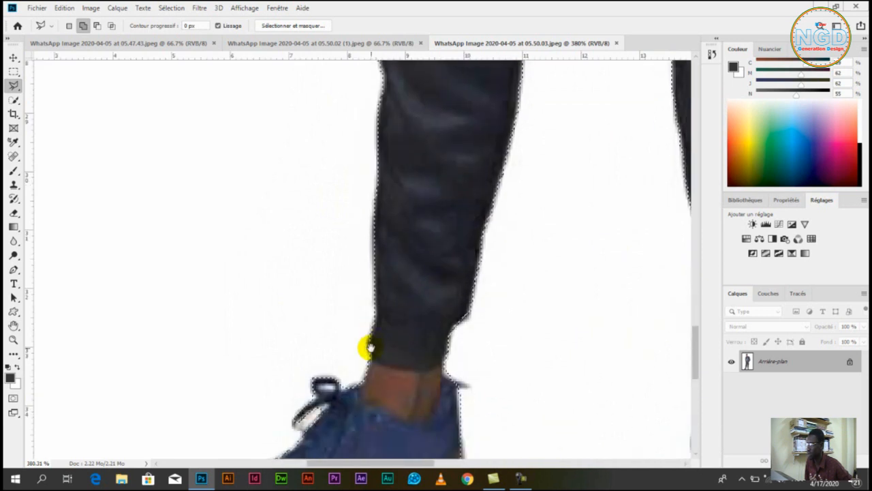
drag(369, 347, 379, 330)
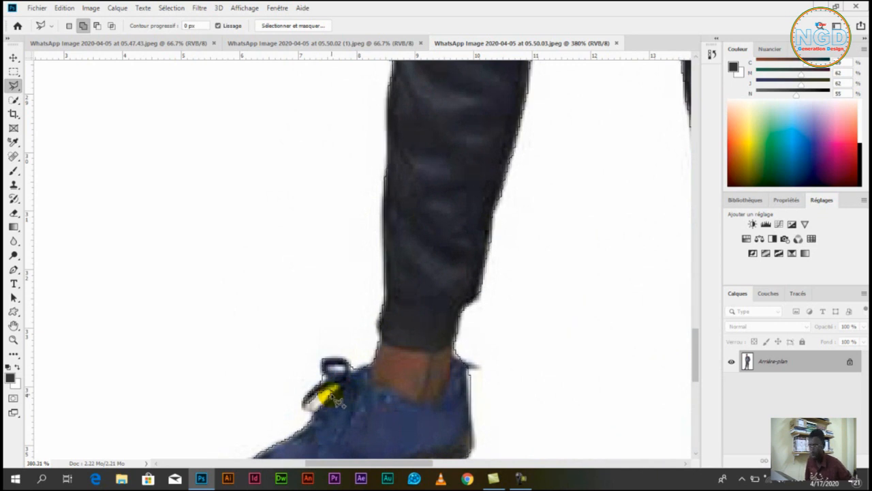
key(alt)
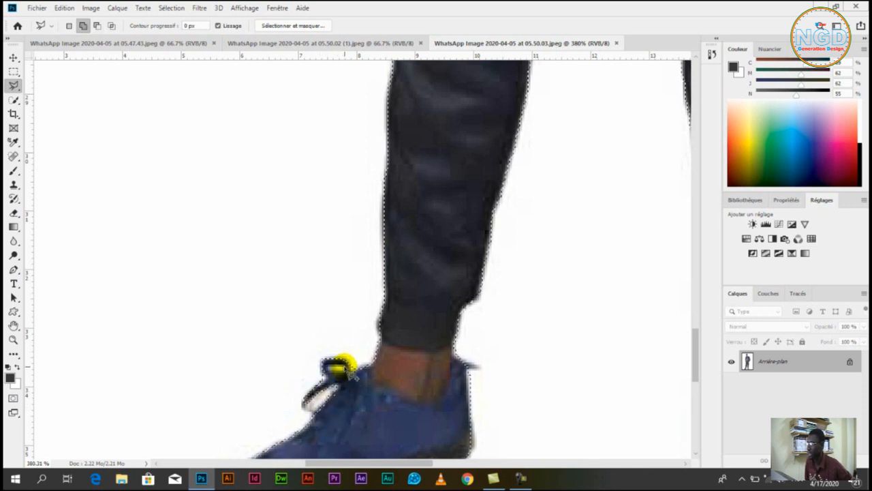
click(348, 371)
key(alt)
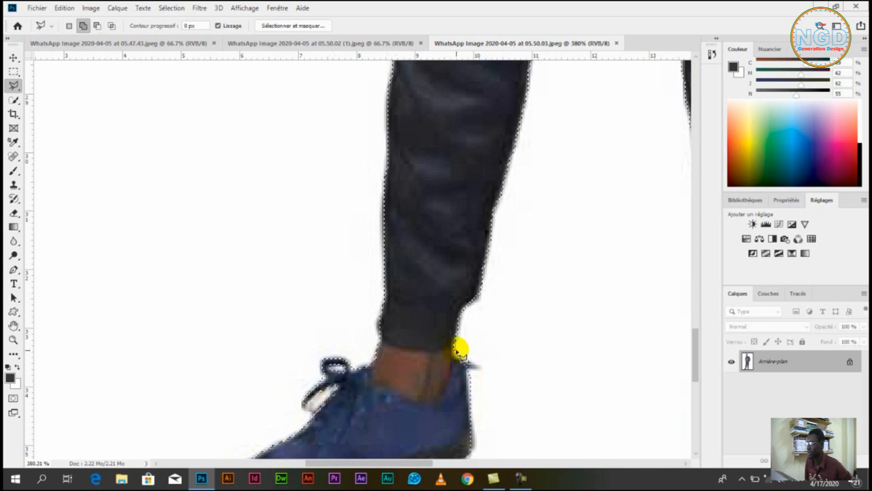
- Subtract the bit of background behind the ankle, just above the same shoe's heel tab, from the selection
key(alt)
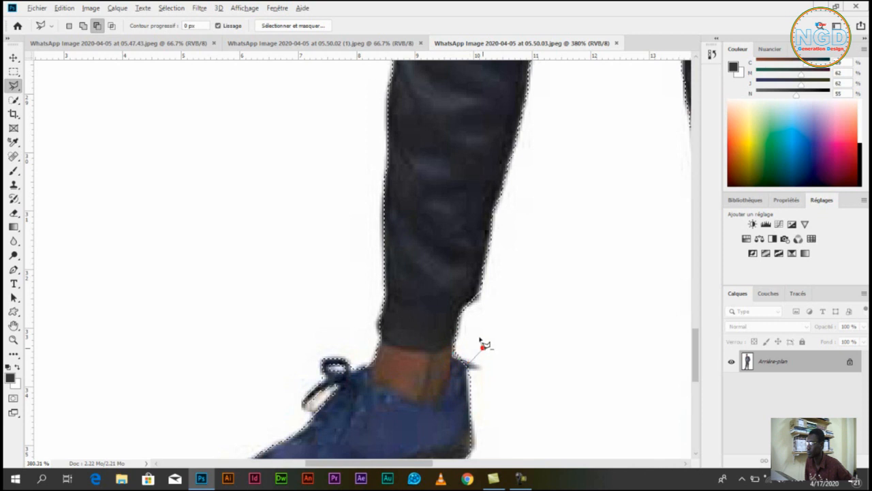
click(463, 362)
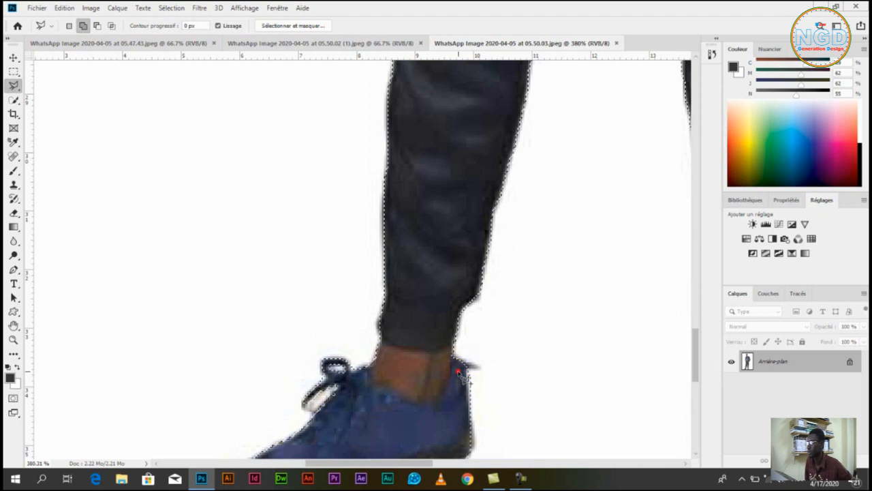
- Trim the selection edge at the outer knee notch of the other trouser leg with the Polygonal Lasso
drag(428, 396, 475, 281)
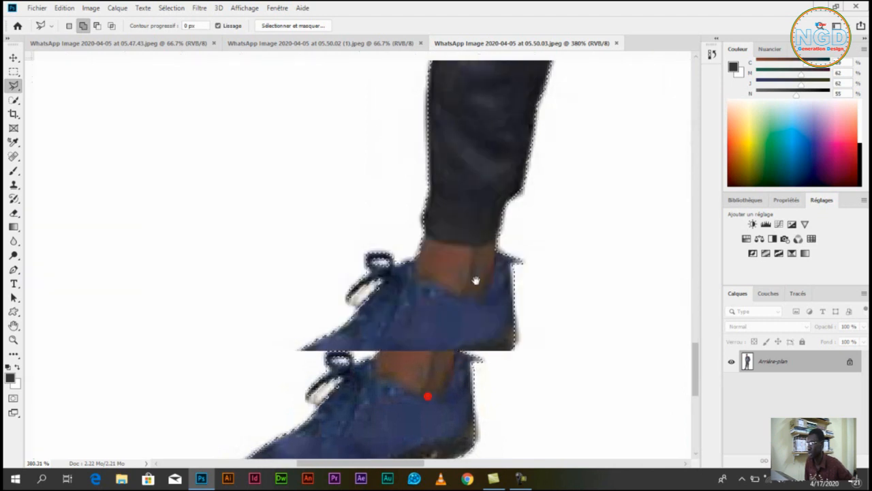
drag(506, 323, 400, 285)
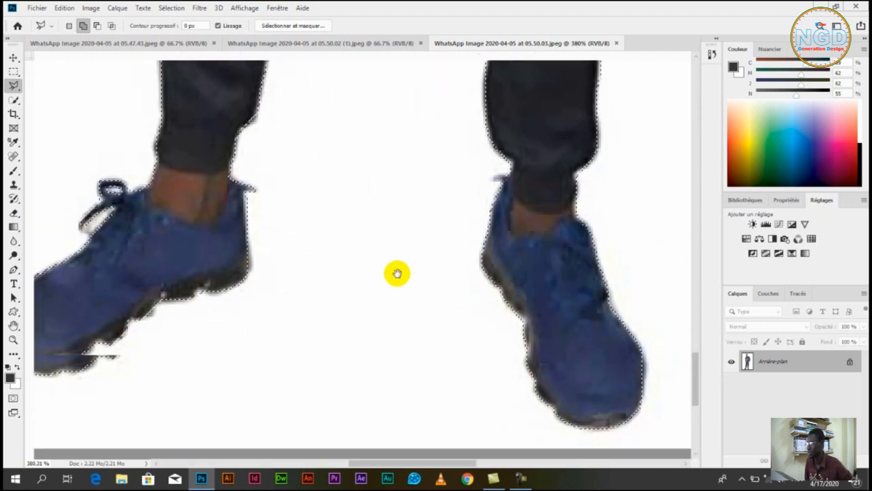
drag(539, 269, 540, 338)
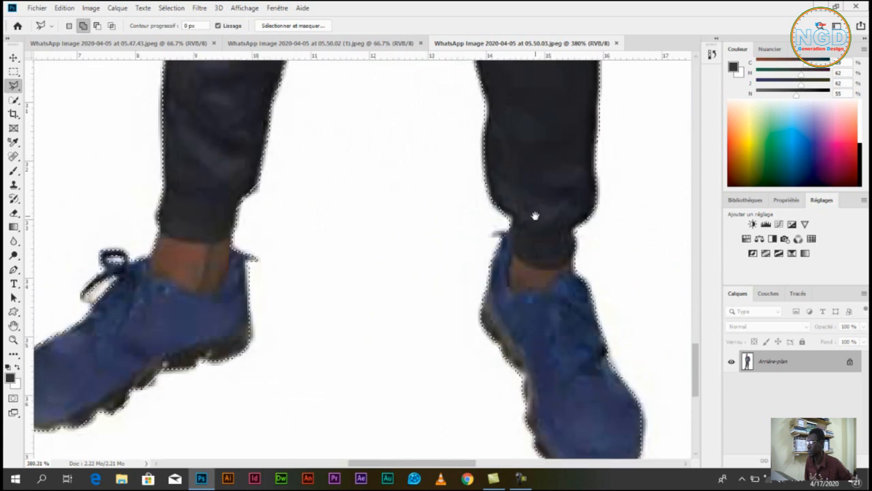
drag(535, 216, 545, 312)
drag(520, 181, 539, 262)
drag(539, 157, 556, 188)
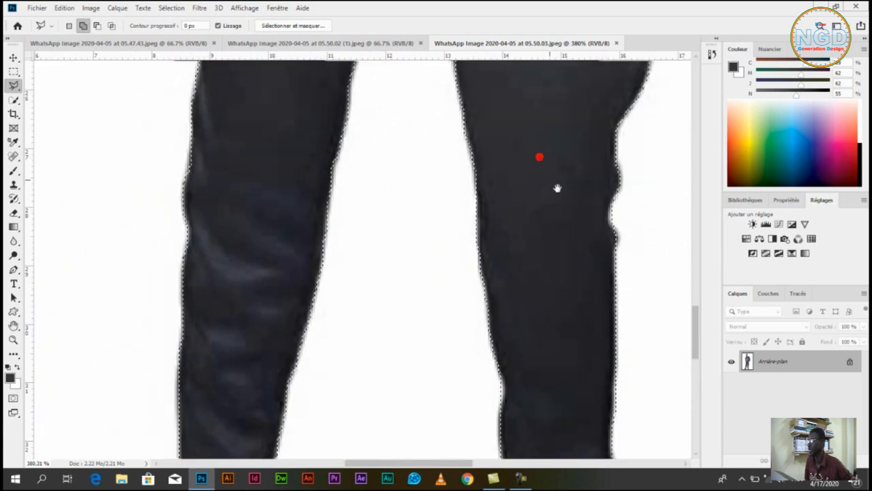
alt+click(616, 197)
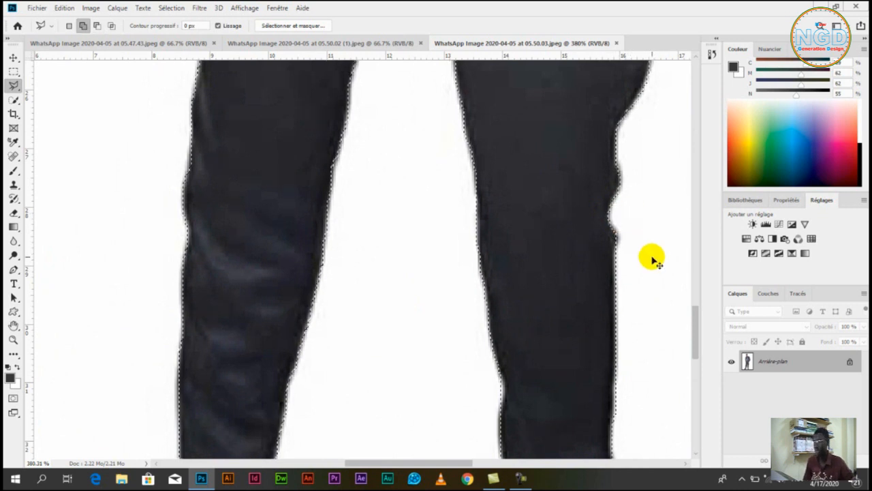
- Refine the selection in Select and Mask with smoothing 9, feather 1.6 px, contrast 42 % and shift edge -7 %, output to a new layer
key(ctrl+0)
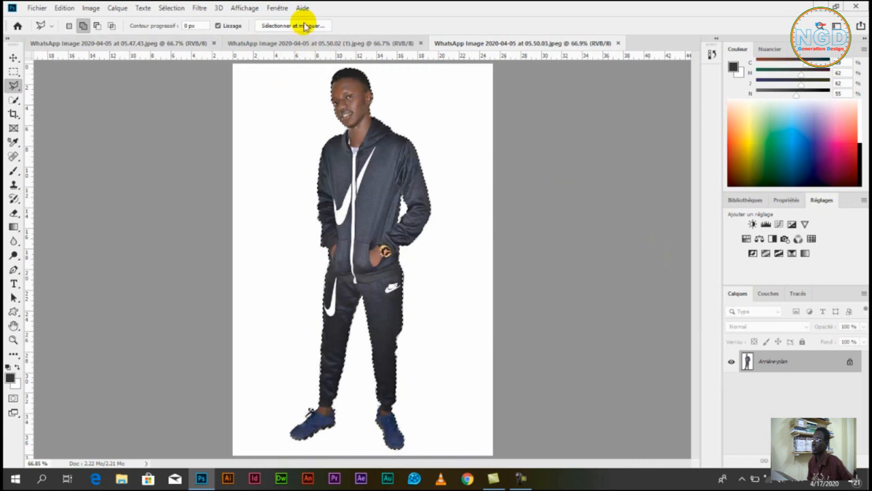
click(305, 26)
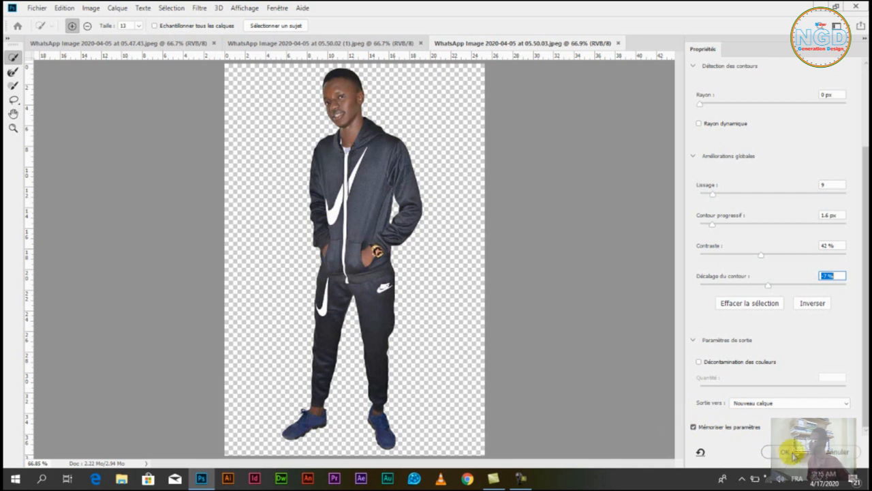
click(788, 452)
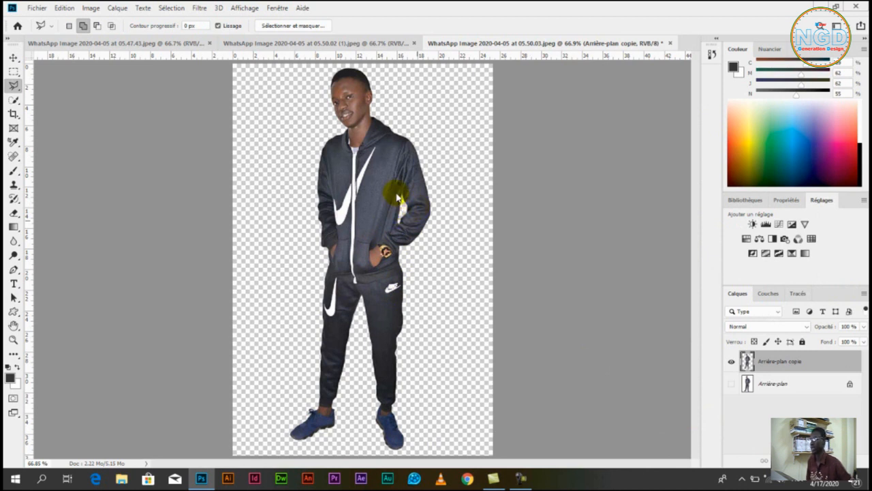
- Save the cutout as a Photoshop PSD file named with the man's first name, accepting the format options
key(ctrl+shift+s)
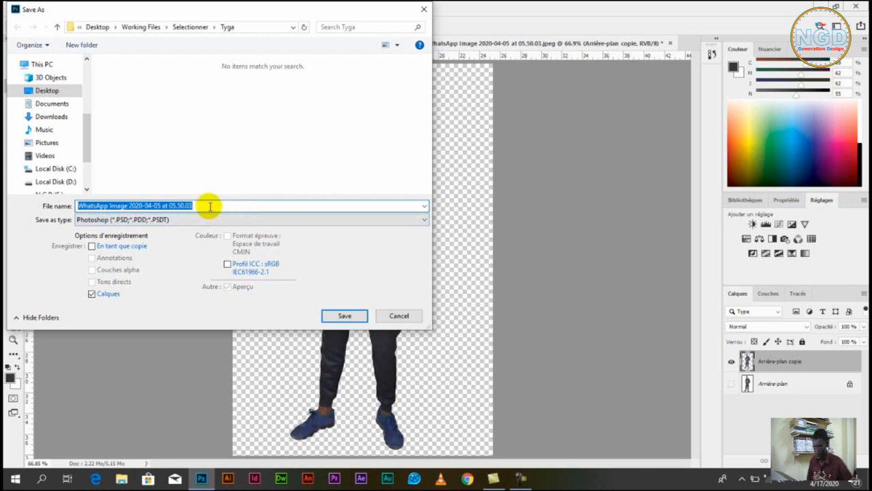
key(BackSpace)
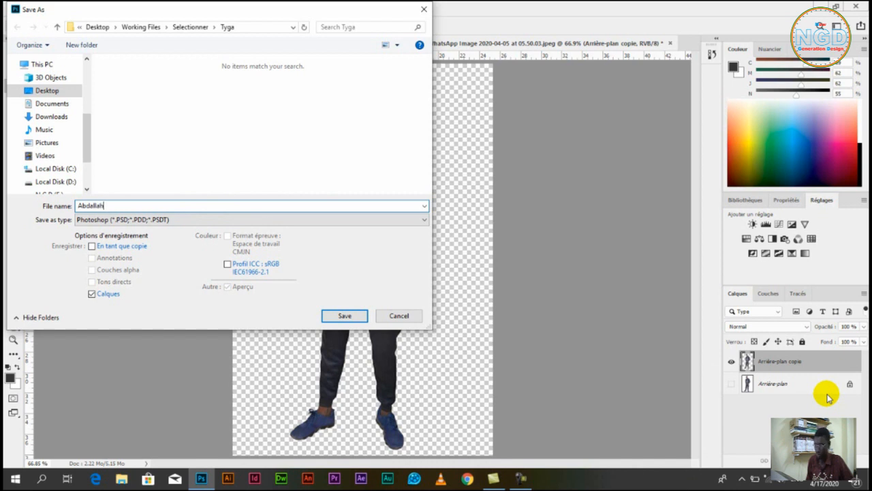
click(345, 316)
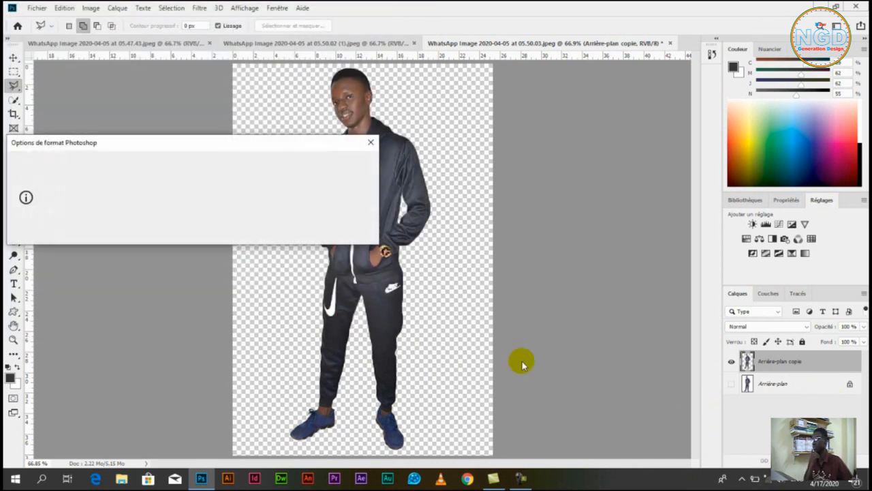
click(349, 164)
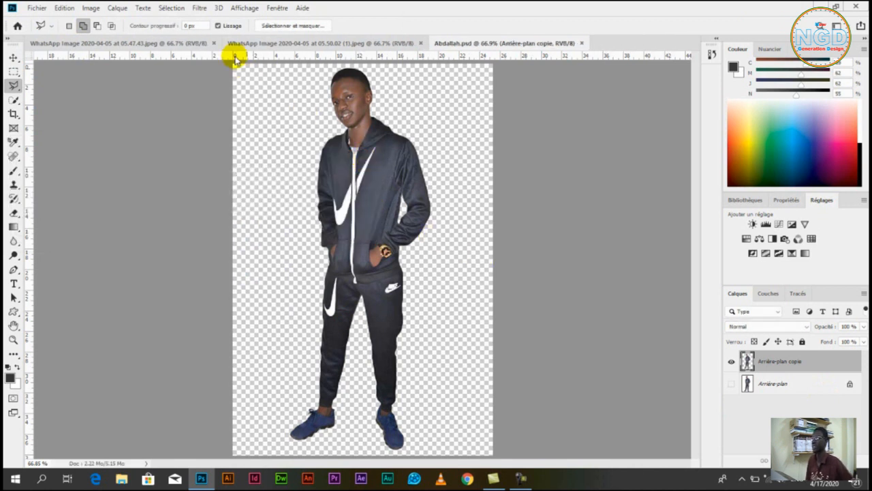
- Select the white background of the 05.47.43 photo with the Magic Wand at tolerance 32
click(14, 98)
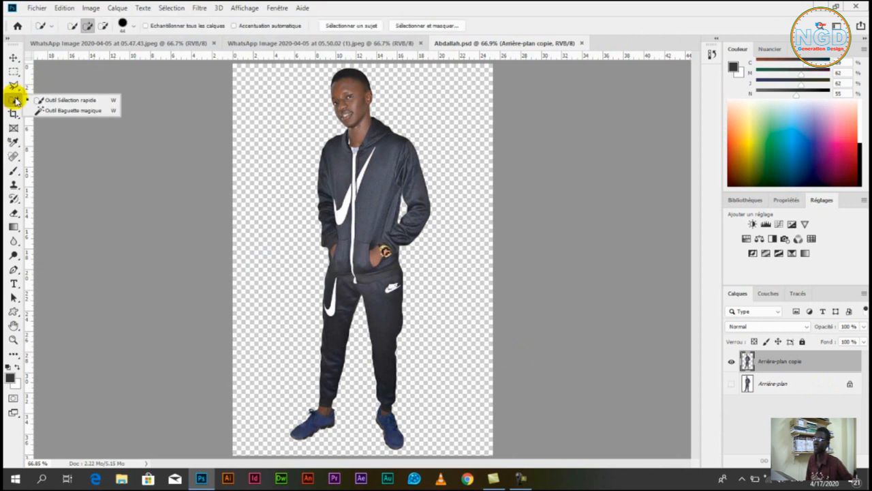
click(96, 112)
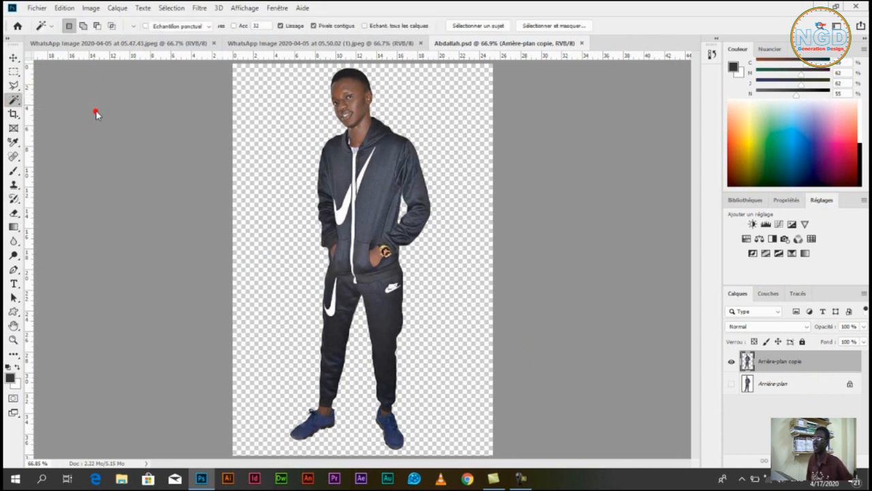
key(ctrl+Tab)
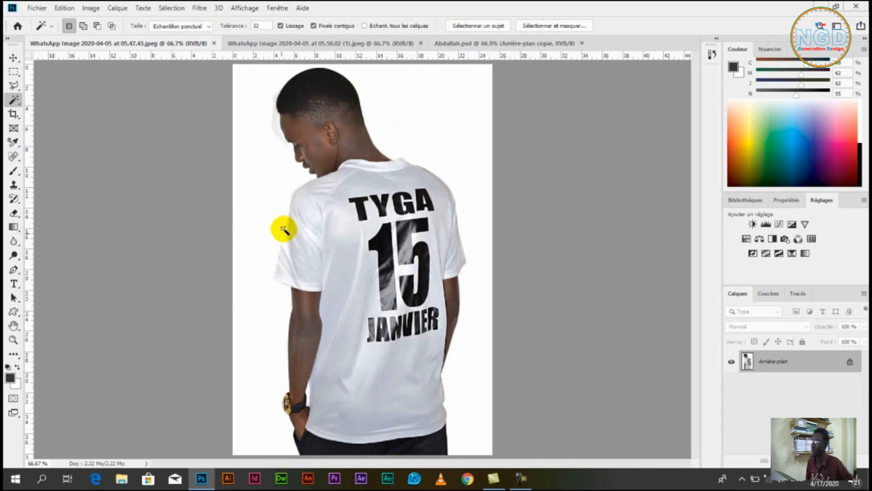
click(474, 207)
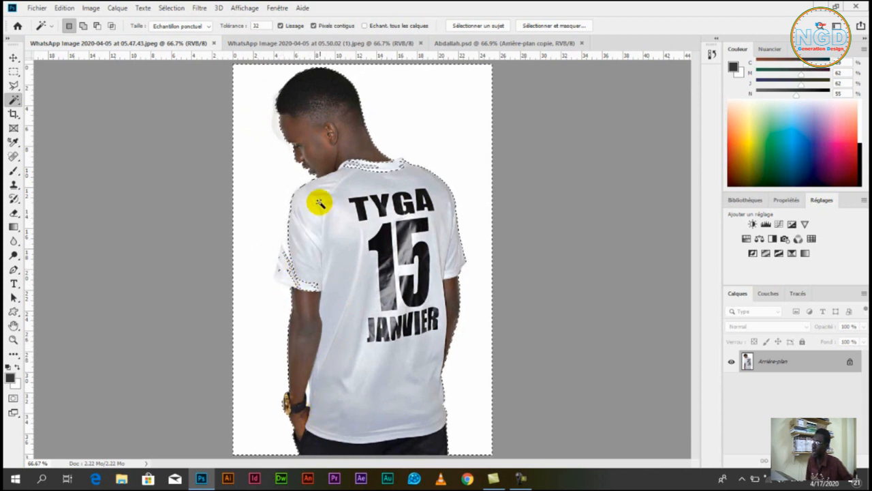
- Subtract the outer edge of the sleeve on the watch arm from the background selection with the Polygonal Lasso
click(14, 86)
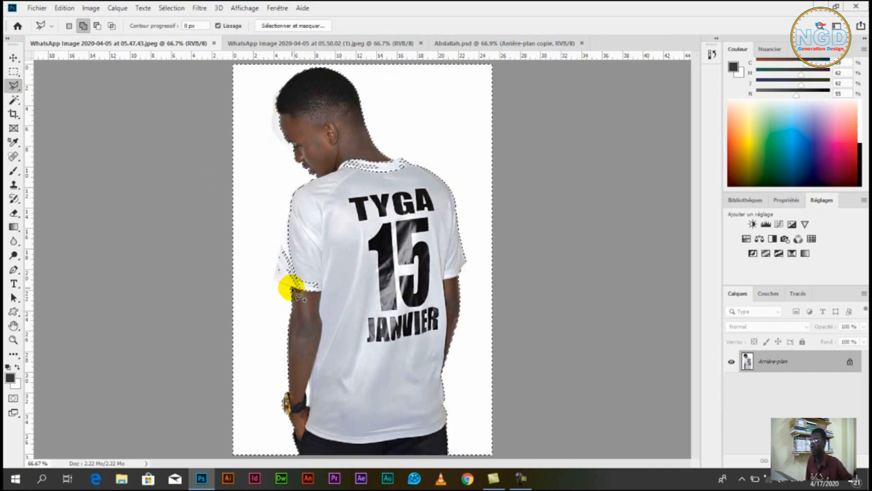
key(alt)
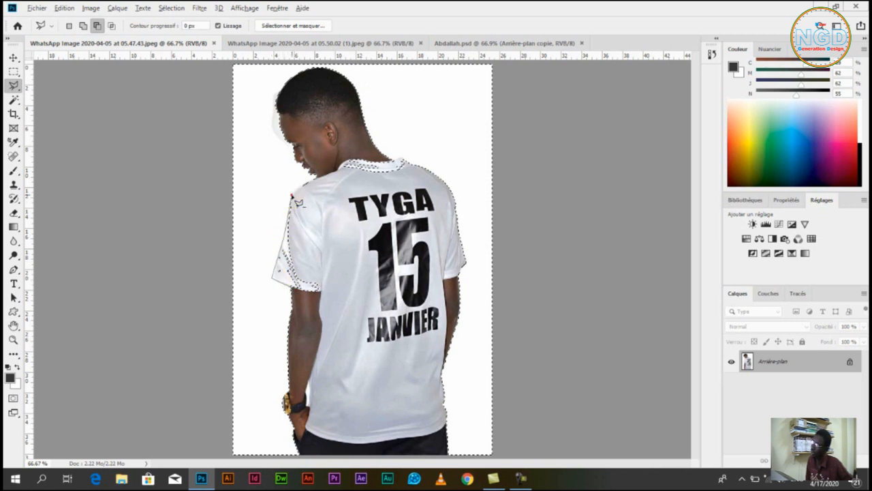
click(324, 283)
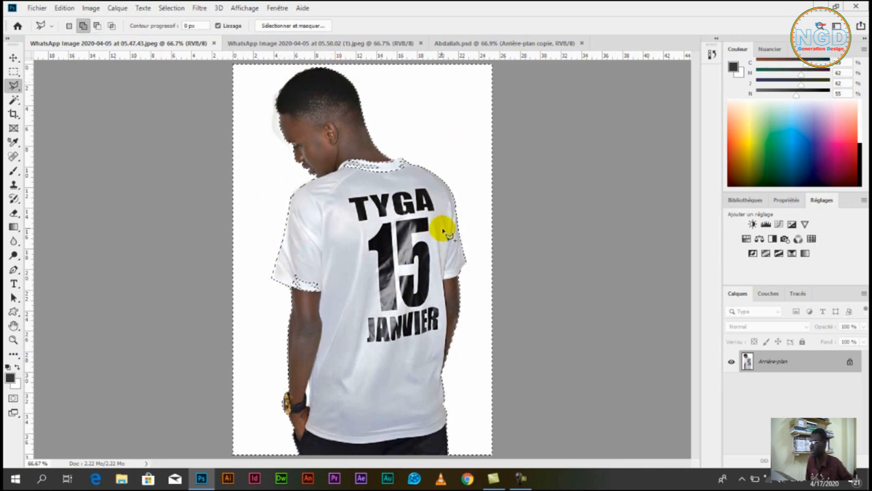
- Subtract the stray selected area along the same sleeve's hem from the background selection
alt+click(294, 288)
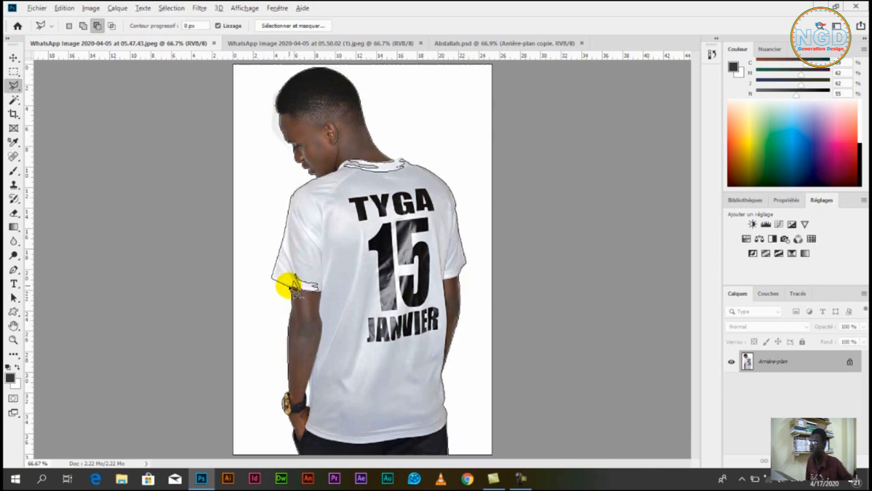
click(342, 300)
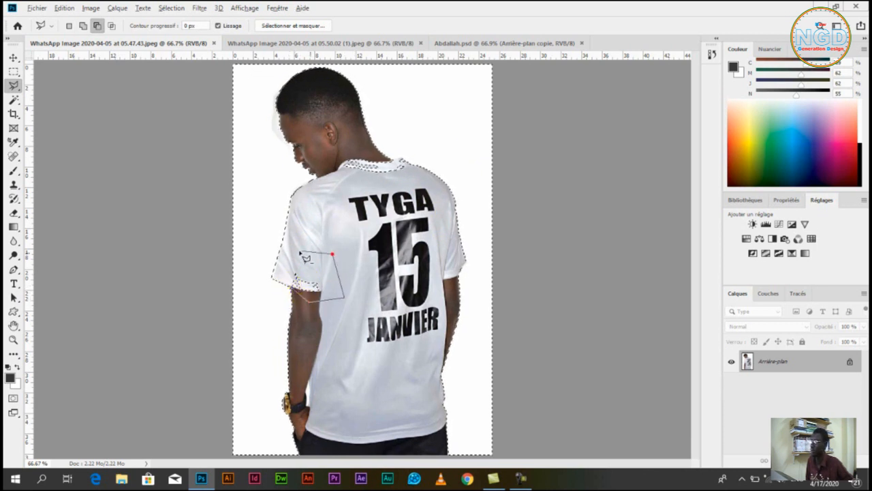
click(280, 259)
double_click(280, 260)
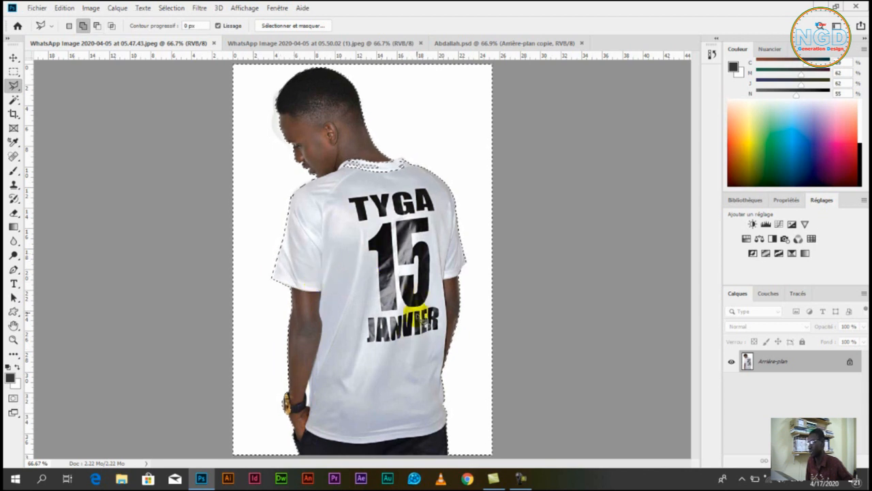
- Subtract the shirt's collar from the background selection with the Polygonal Lasso
click(401, 159)
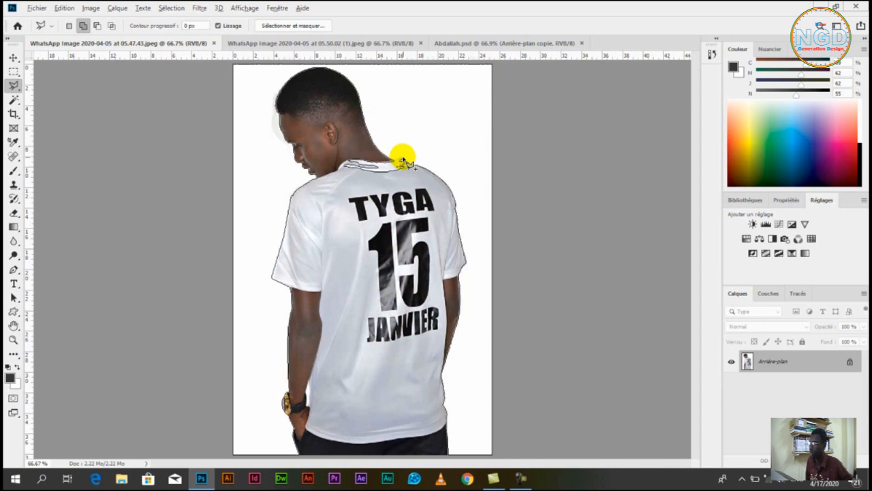
key(alt)
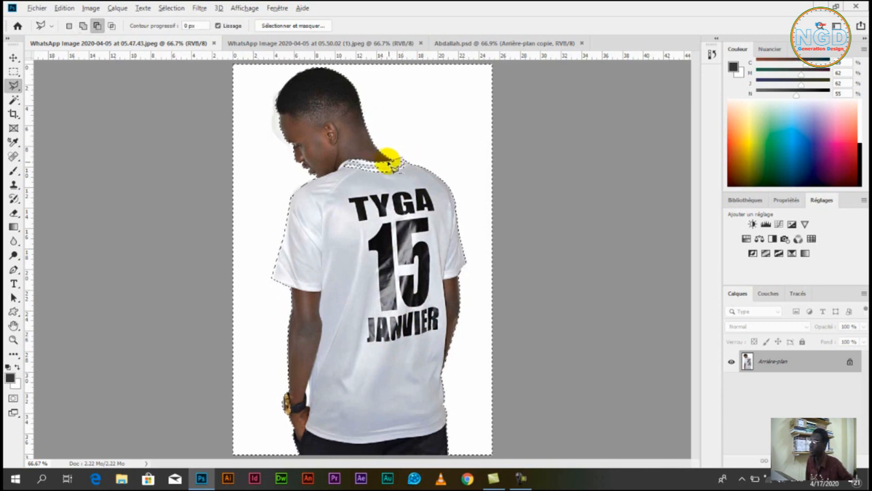
click(371, 193)
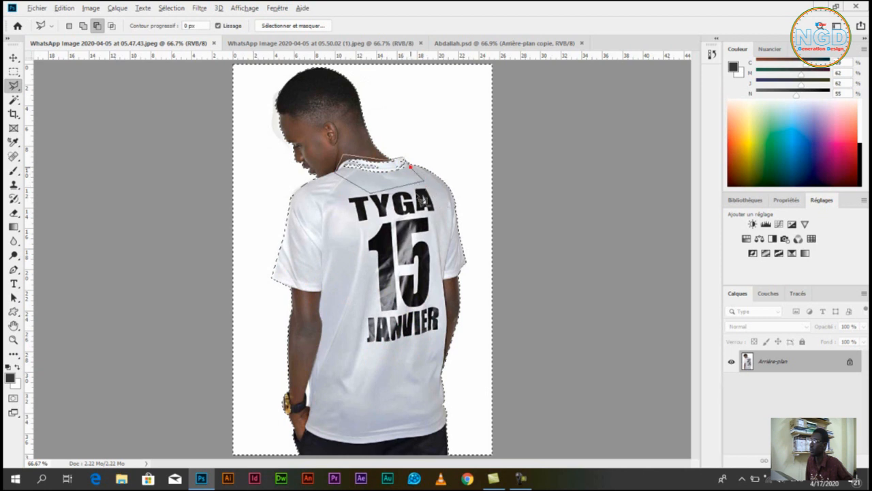
click(409, 166)
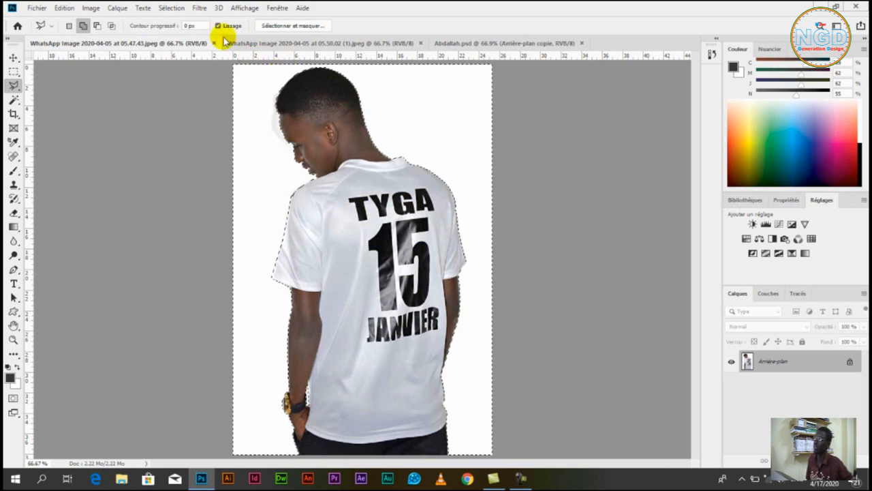
- Invert the selection and output it to a new layer through Select and Mask with smoothing 9, feather 1.6 px, contrast 42 %, edge shift -7 %
click(171, 8)
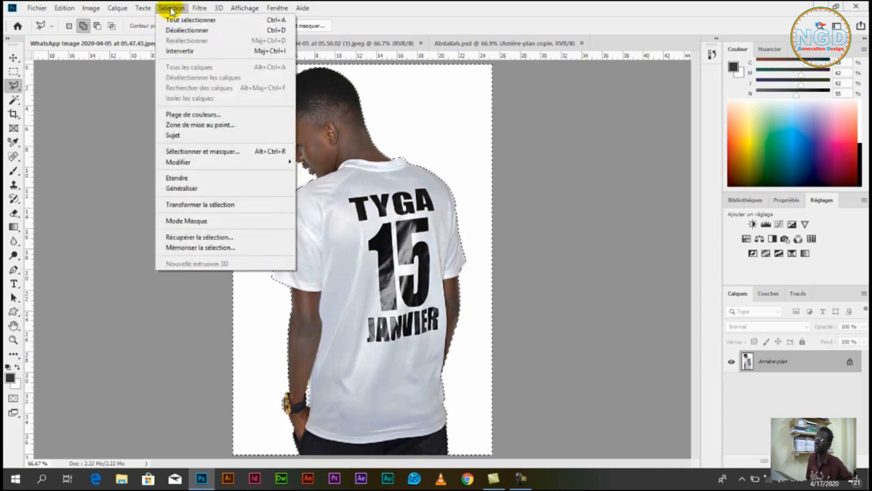
click(205, 51)
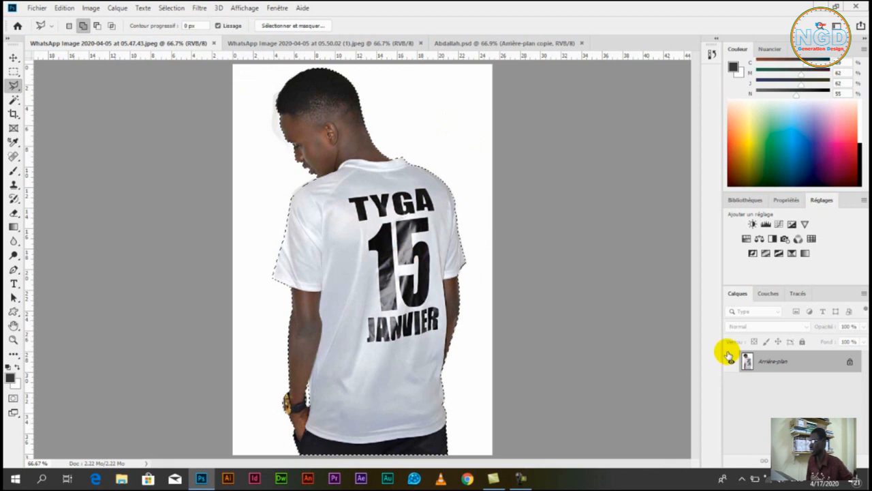
click(293, 27)
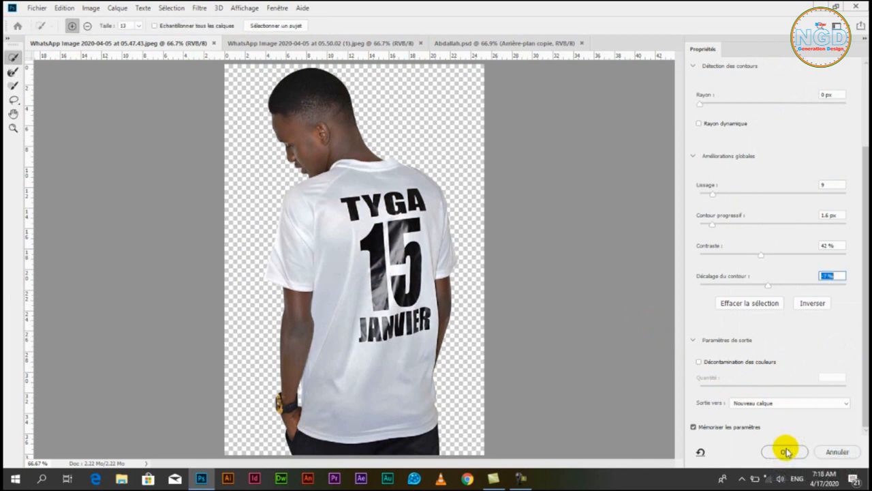
click(785, 451)
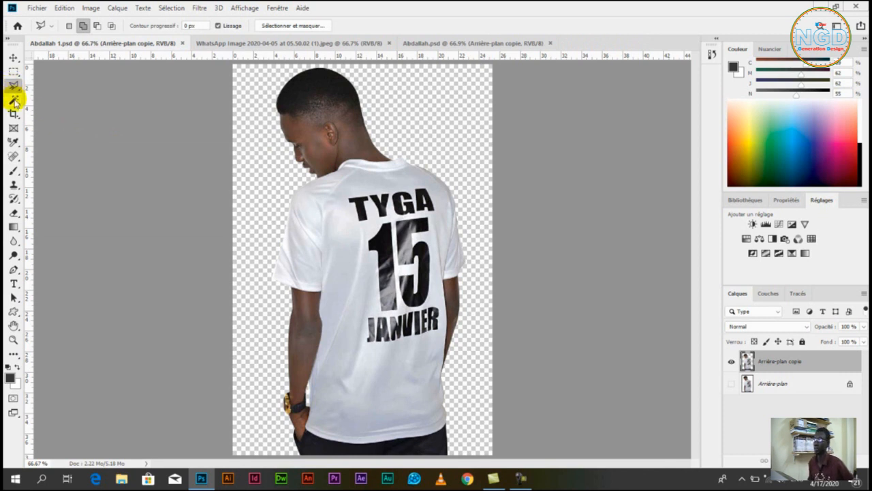
- Choose the Pen tool, open the photo WhatsApp Image 2020-04-06 at 15.28.03 and create a new empty path in it
click(14, 101)
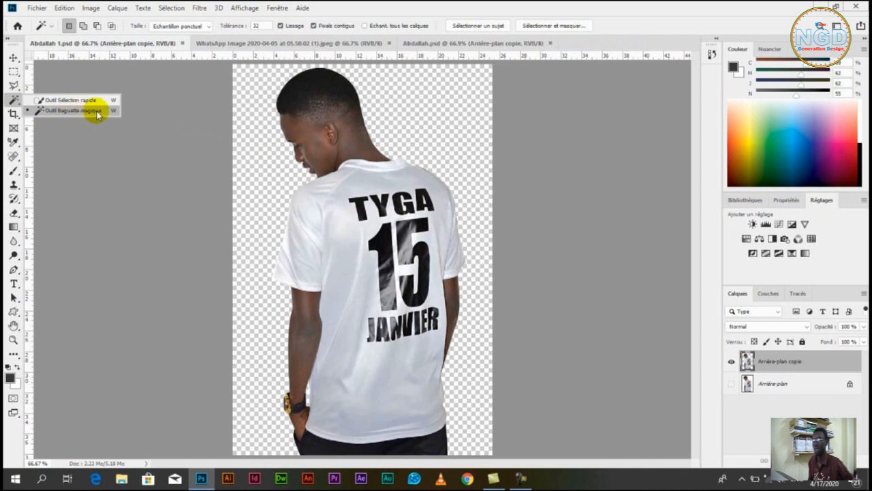
click(13, 270)
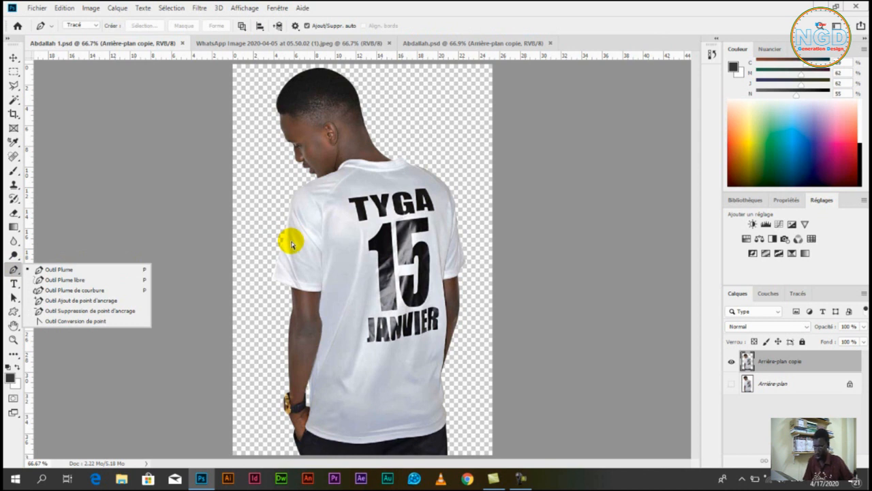
key(ctrl+o)
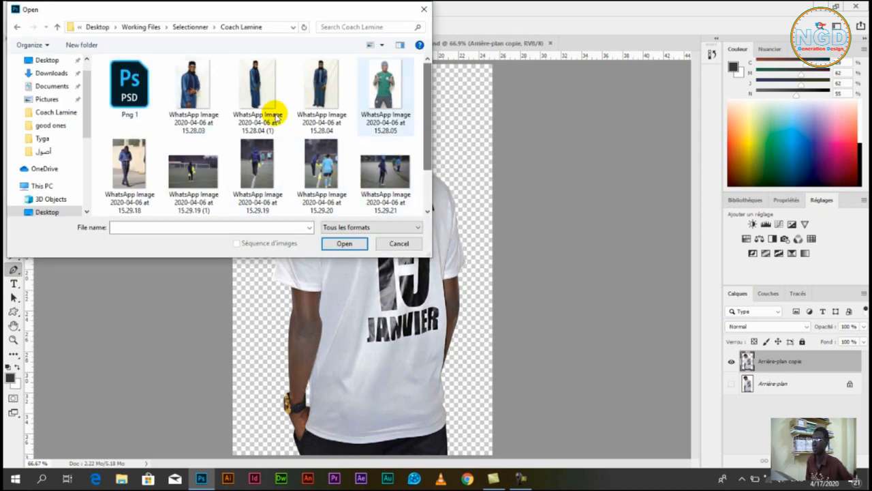
double_click(191, 91)
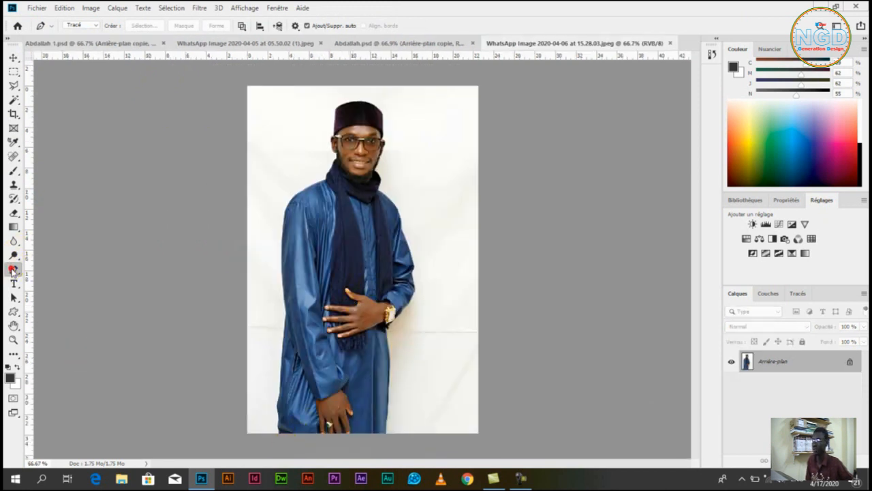
click(804, 295)
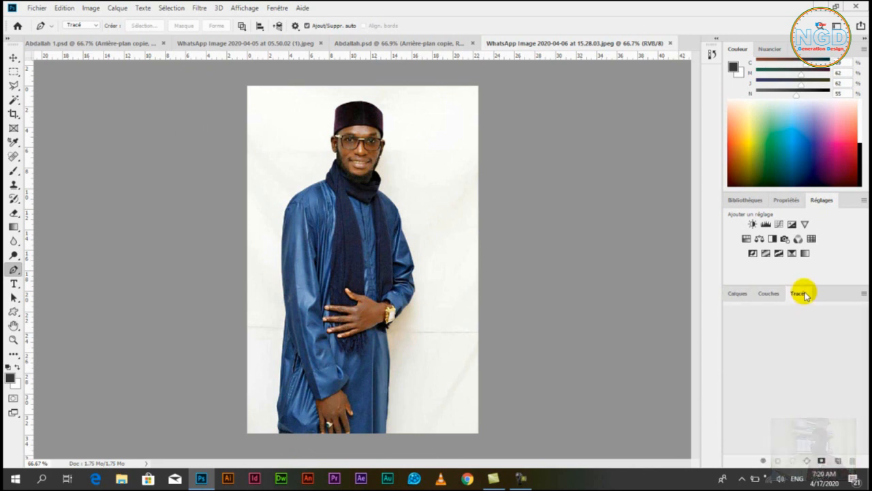
click(838, 461)
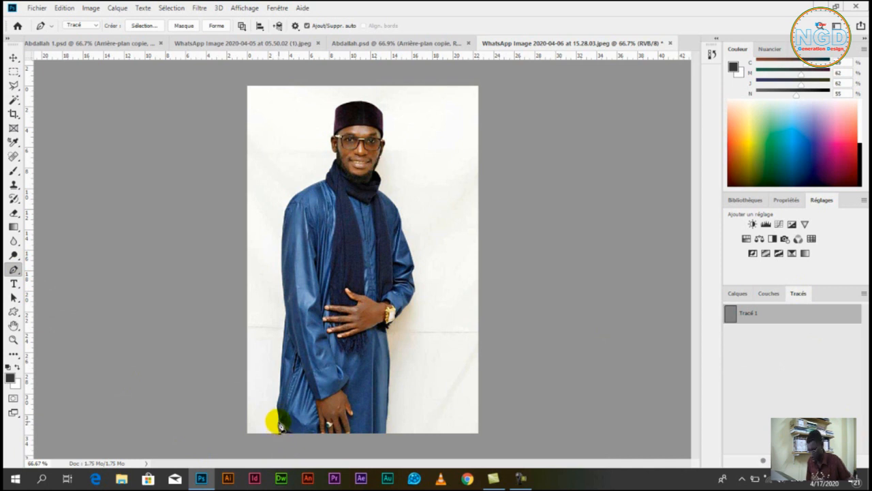
- Start the path at the photo's lower edge and trace the robe's bulging outline beside the ringed hand, removing each anchor's outgoing handle
scroll(280, 423, up, 3)
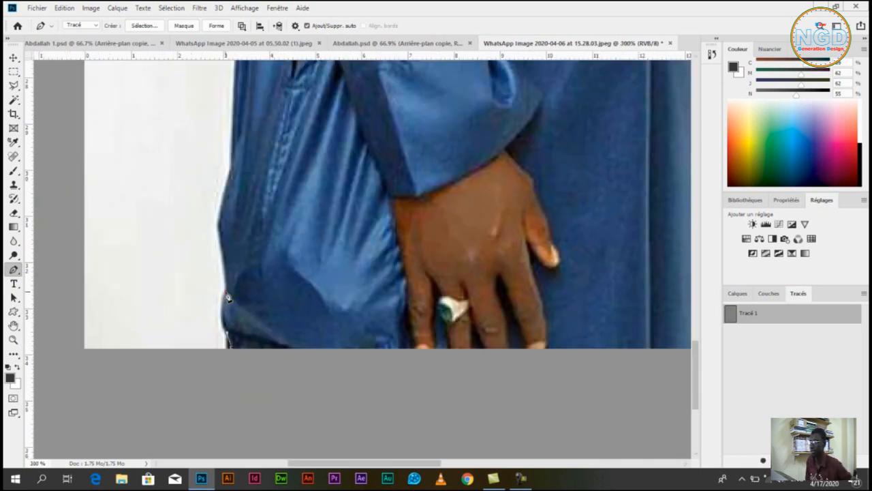
drag(225, 291, 236, 272)
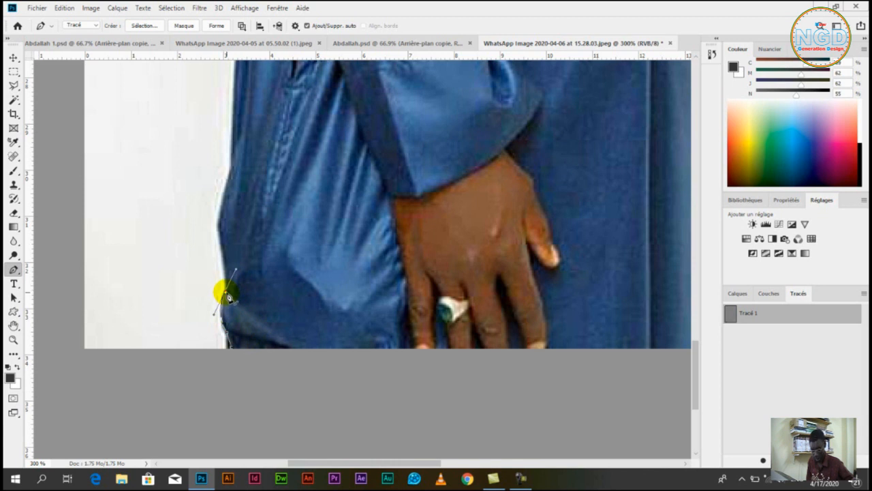
alt+click(226, 292)
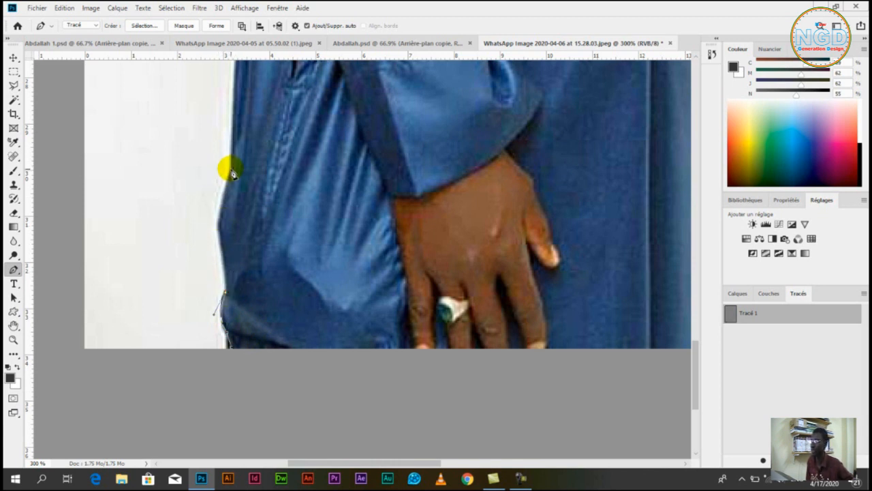
drag(231, 170, 260, 132)
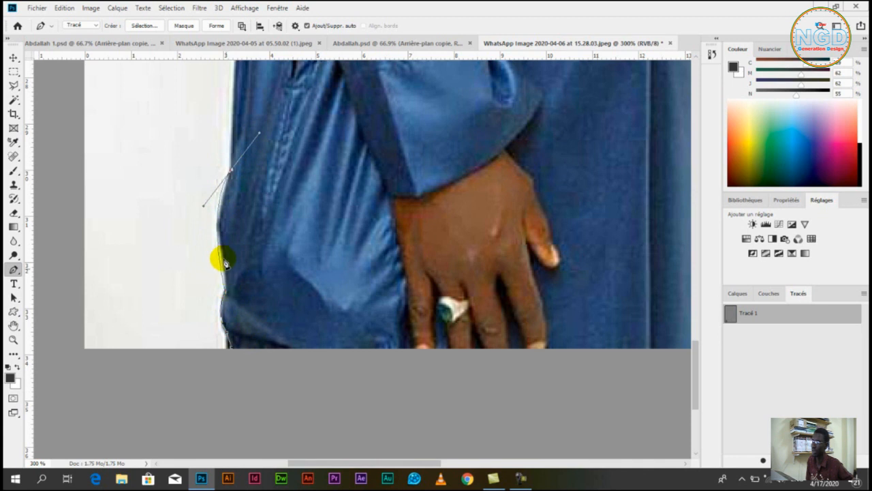
alt+click(233, 169)
- Continue the path up the robe's straight side to the point where it meets the lowered arm's sleeve
key(space)
drag(247, 165, 266, 271)
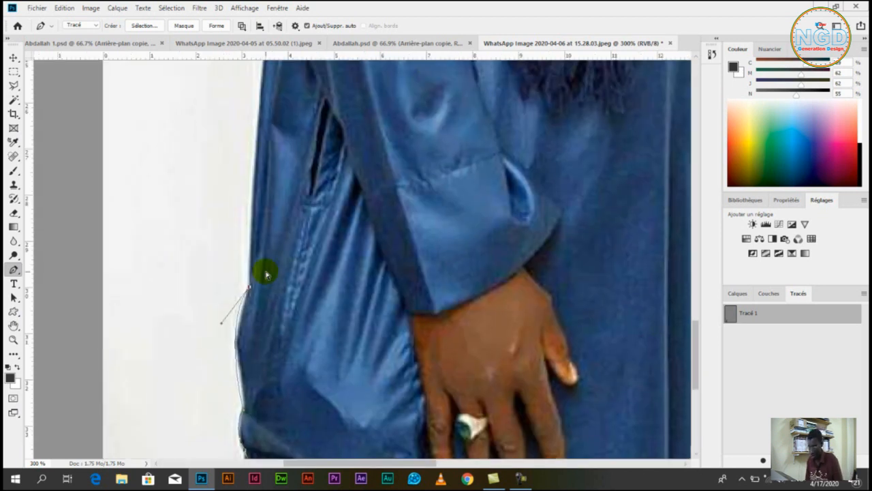
key(ctrl+minus)
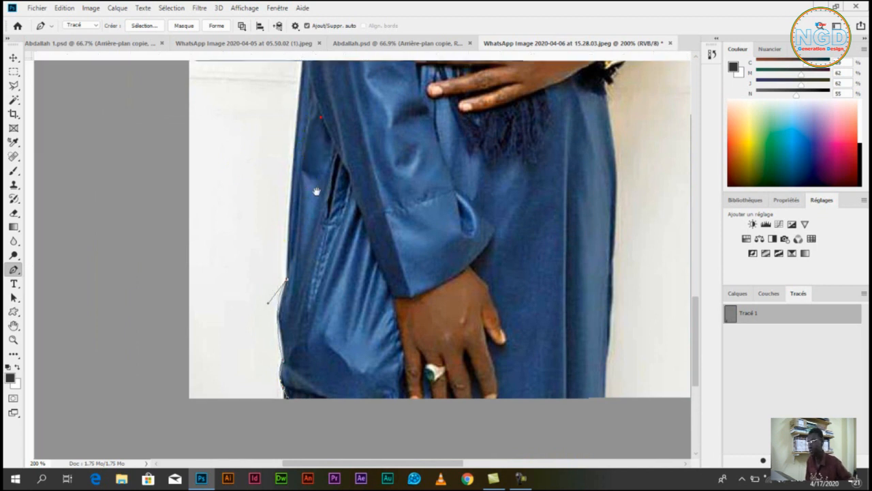
drag(317, 191, 316, 220)
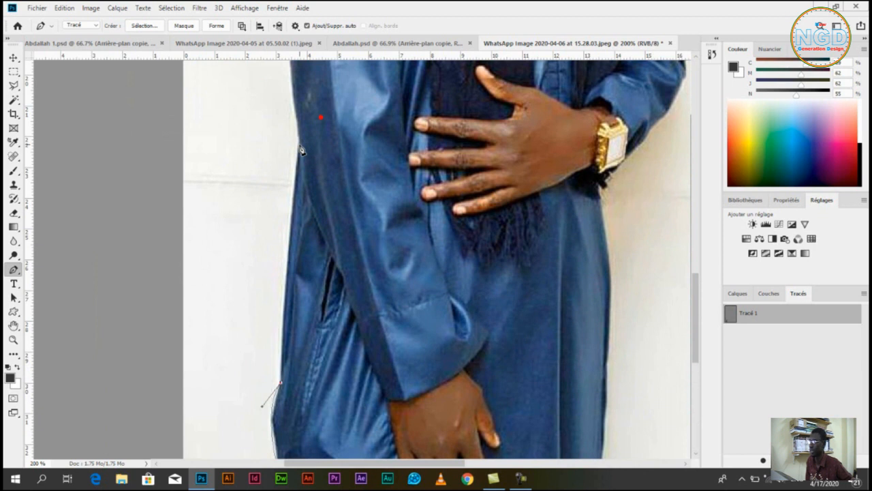
drag(301, 141, 310, 104)
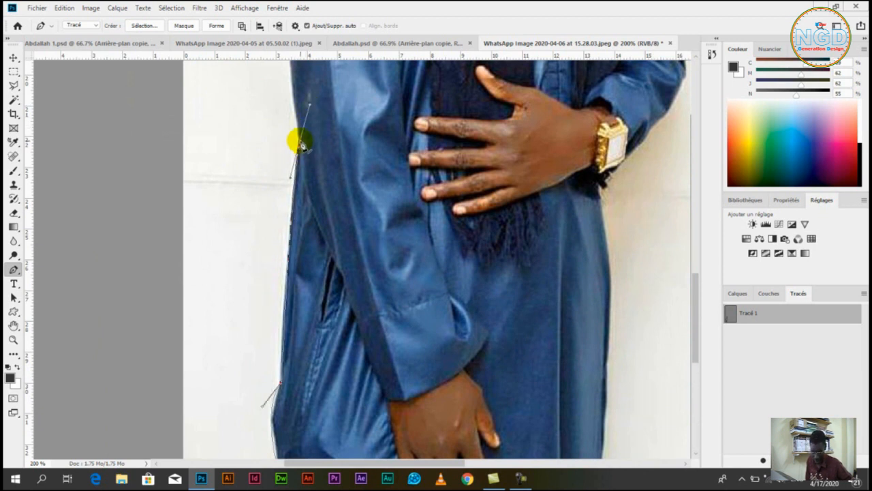
- Trace the outer edge of the lowered arm's sleeve up to the shoulder seam with curved anchors, removing the outgoing handle there
scroll(310, 205, up, 5)
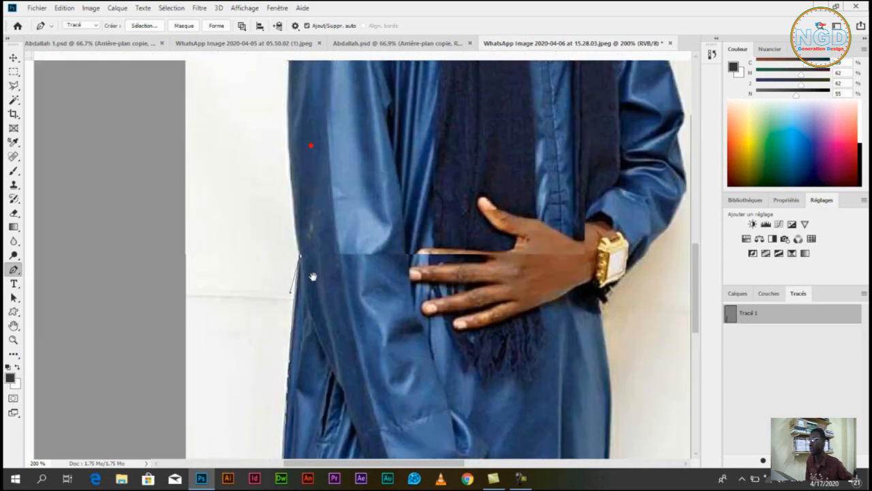
drag(293, 242, 304, 203)
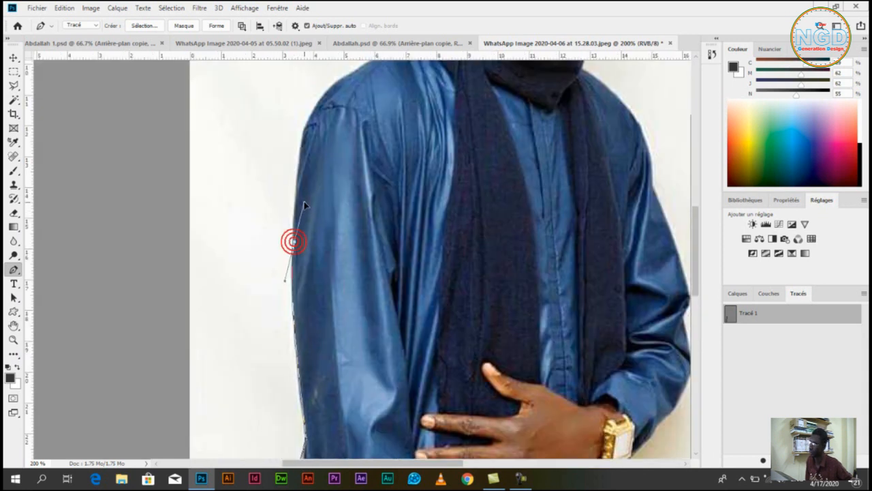
click(295, 243)
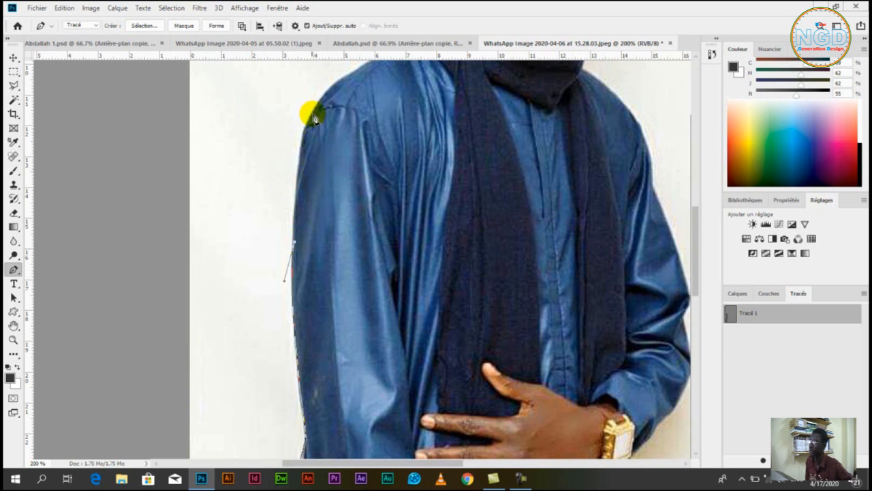
drag(315, 107, 337, 89)
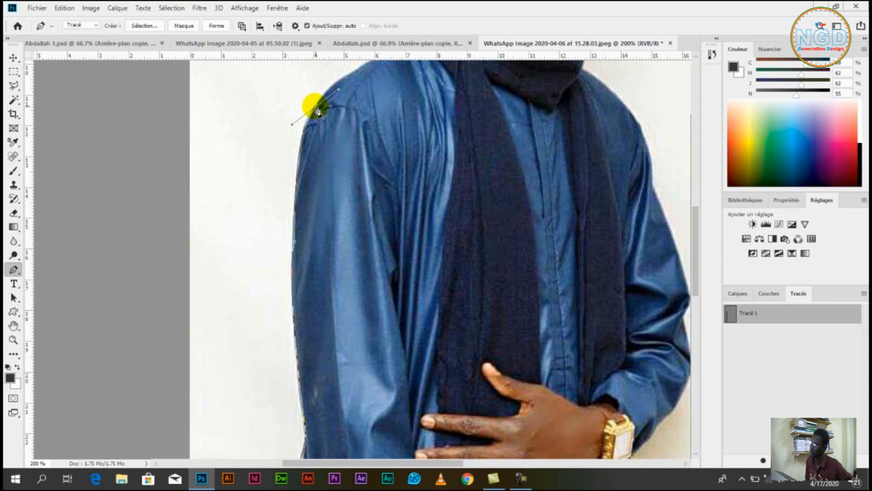
alt+click(315, 107)
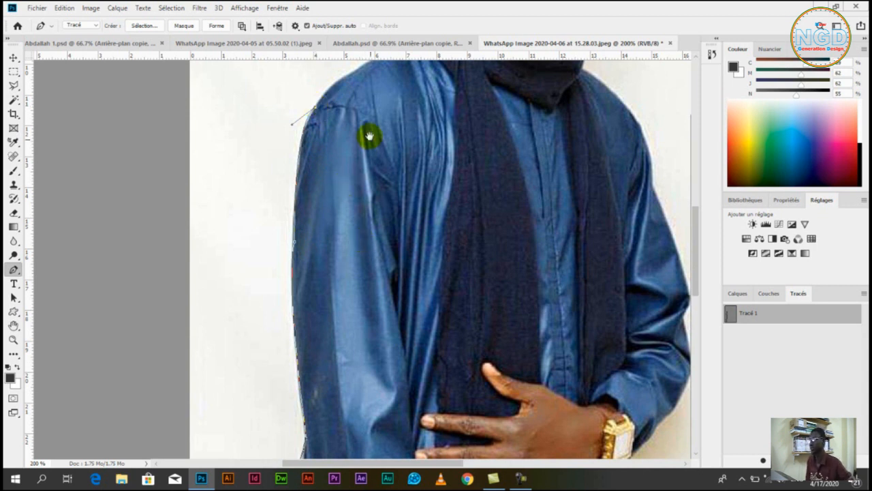
- Continue the path along the shoulder to the scarf and up the scarf's lower outer edge, with a corner where they meet
drag(368, 129, 315, 233)
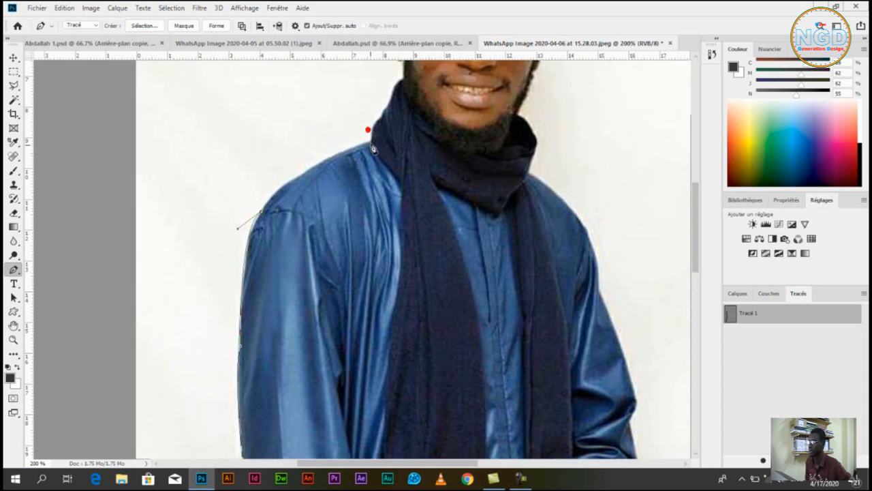
click(371, 142)
drag(377, 144, 461, 123)
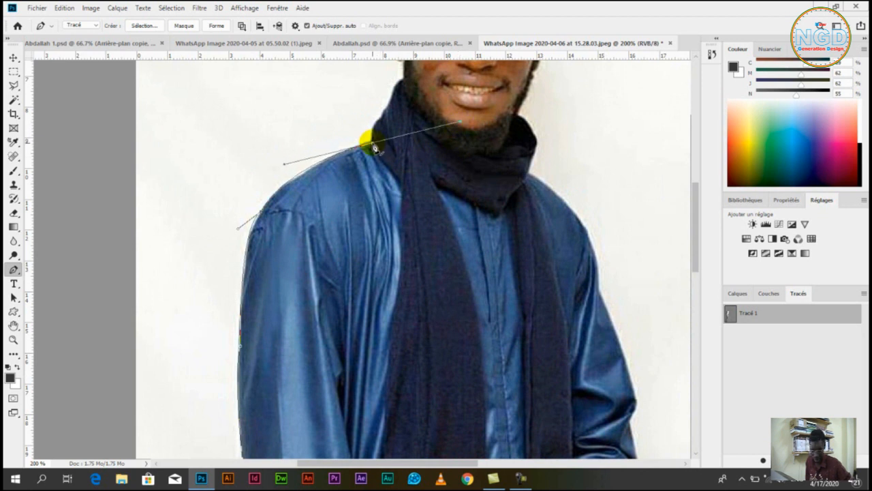
alt+click(373, 146)
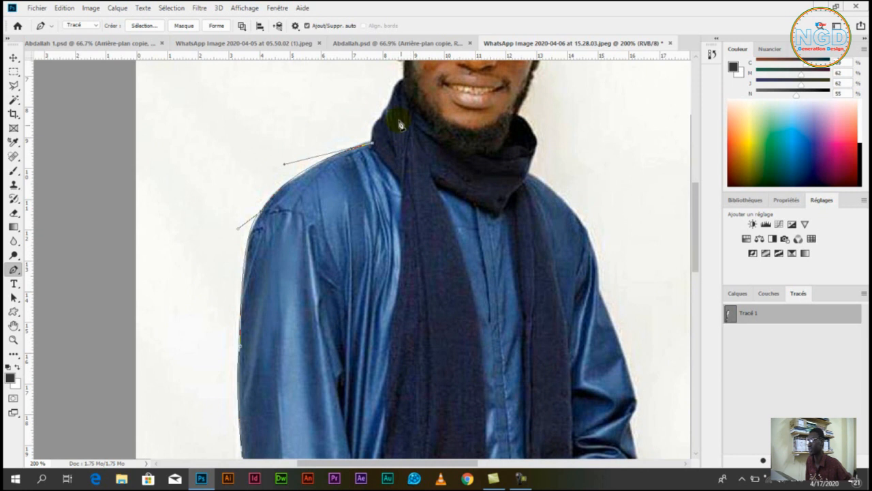
drag(379, 119, 393, 117)
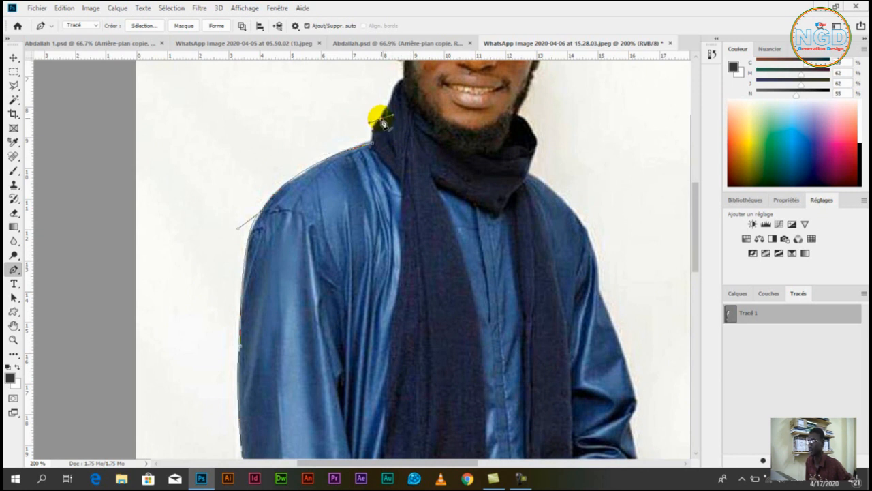
- Continue the path up the scarf, around the ear and over the top of the cap to its far upper corner
scroll(384, 122, up, 3)
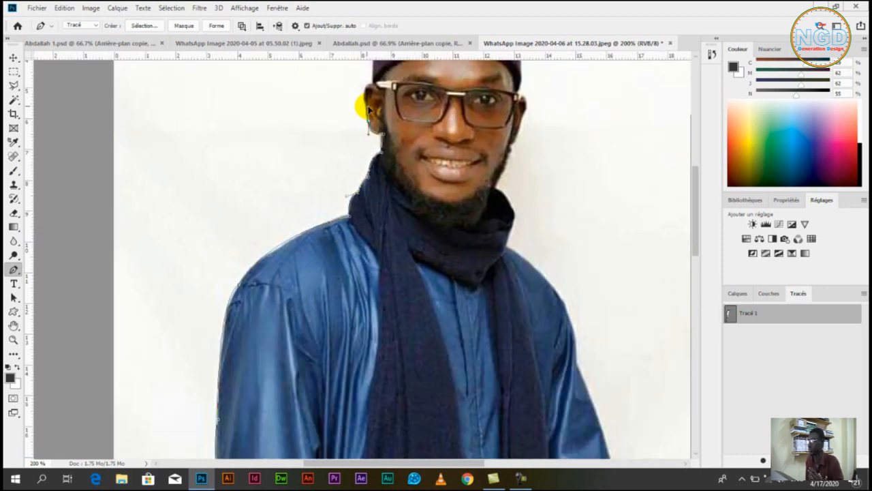
scroll(378, 142, up, 2)
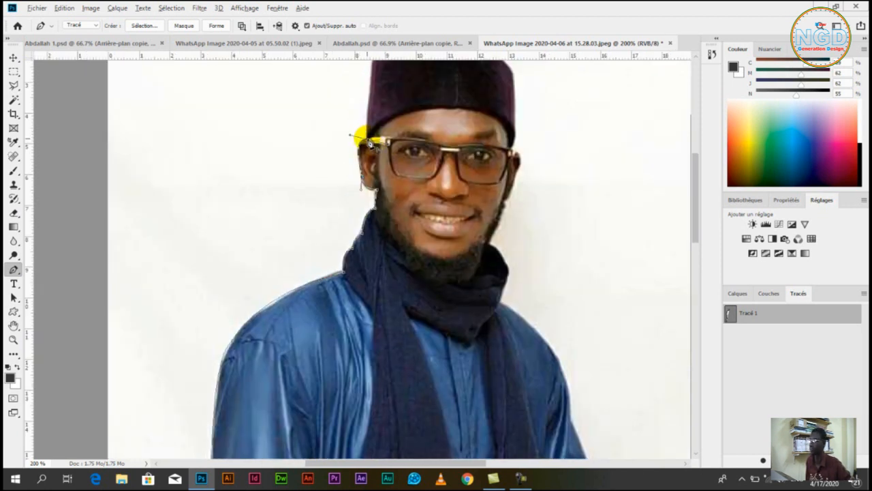
scroll(369, 141, up, 3)
drag(427, 107, 469, 106)
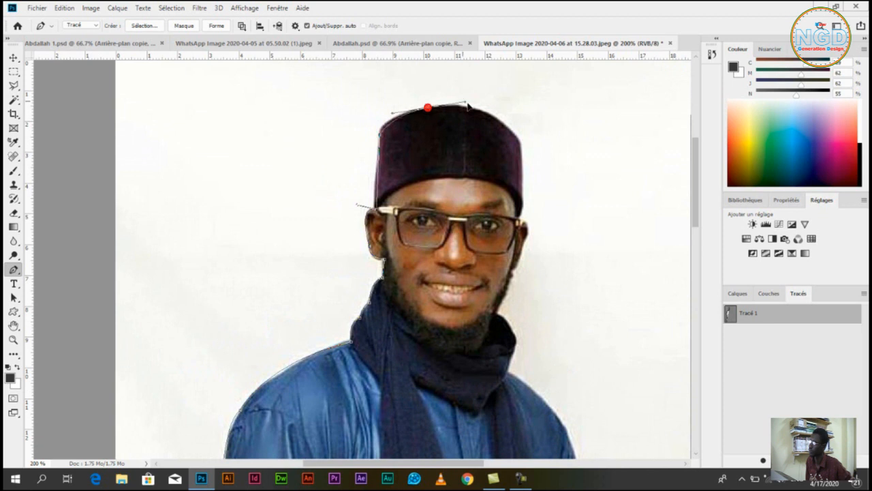
drag(520, 143, 549, 189)
click(520, 143)
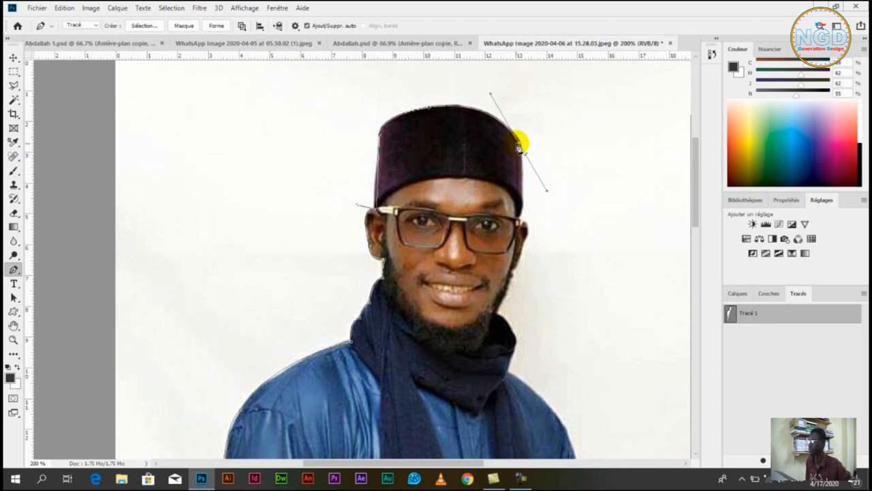
- Continue the path down the cap's far side, around the ear and along the beard, with a corner where it meets the scarf
click(522, 196)
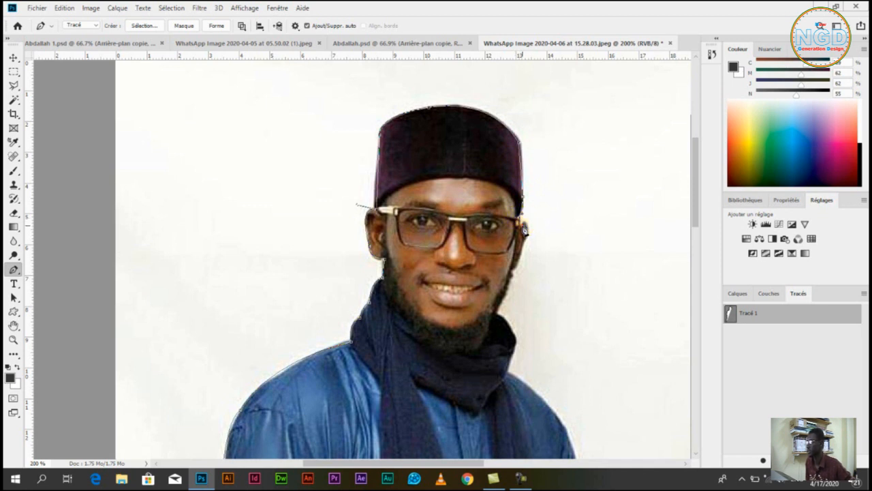
click(530, 237)
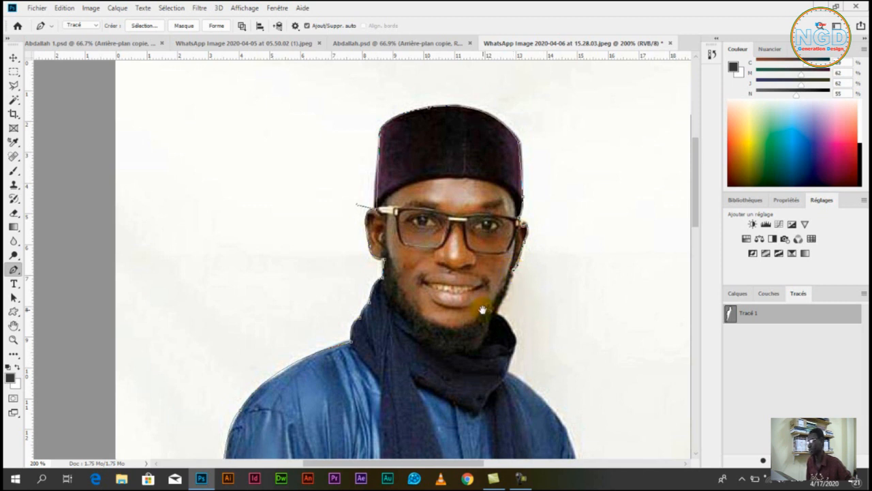
drag(477, 302, 454, 249)
key(ctrl+r)
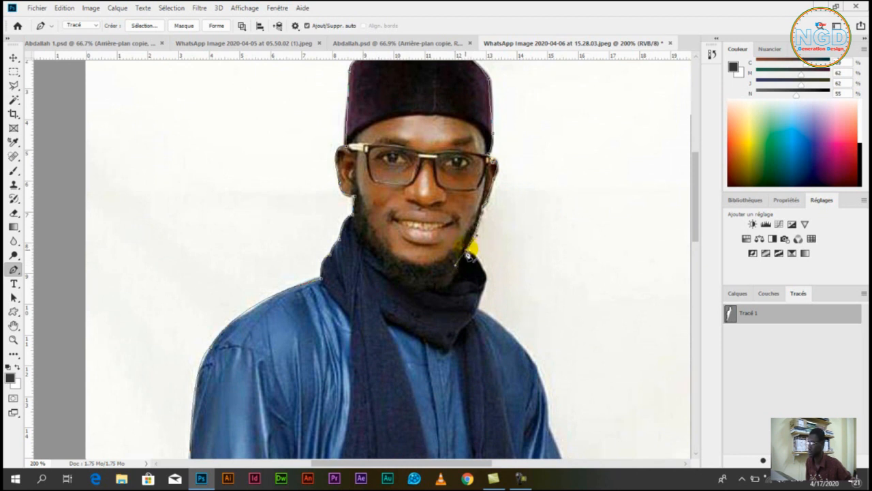
alt+click(466, 253)
- Trace the scarf's outer edge with a corner at its bulge, and continue the path over the adjoining shoulder
drag(486, 278, 487, 297)
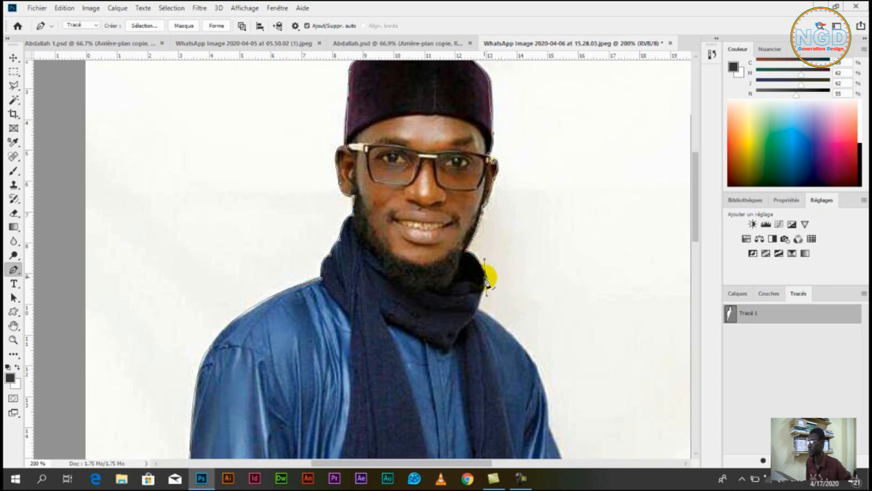
alt+click(486, 278)
drag(542, 379, 541, 387)
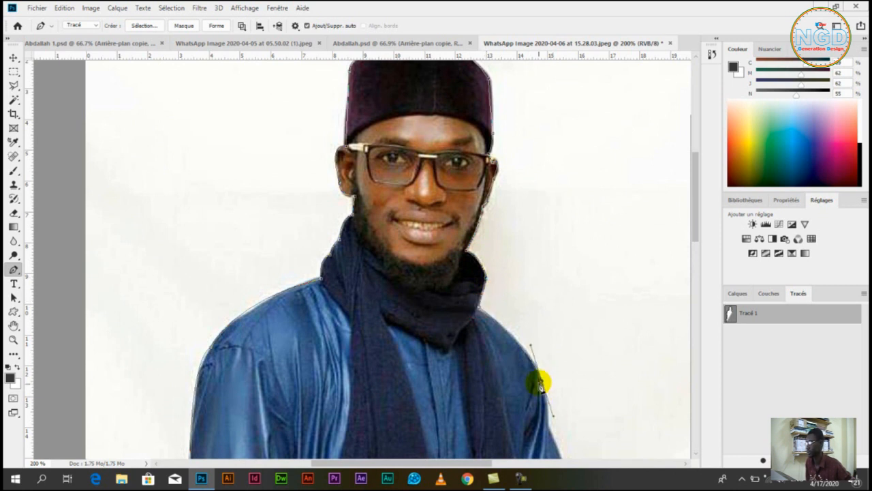
- Trace the bent arm's outer sleeve edge with curved anchors down to the elbow, removing the outgoing handle there
drag(483, 386, 400, 275)
drag(417, 234, 416, 256)
drag(453, 334, 455, 342)
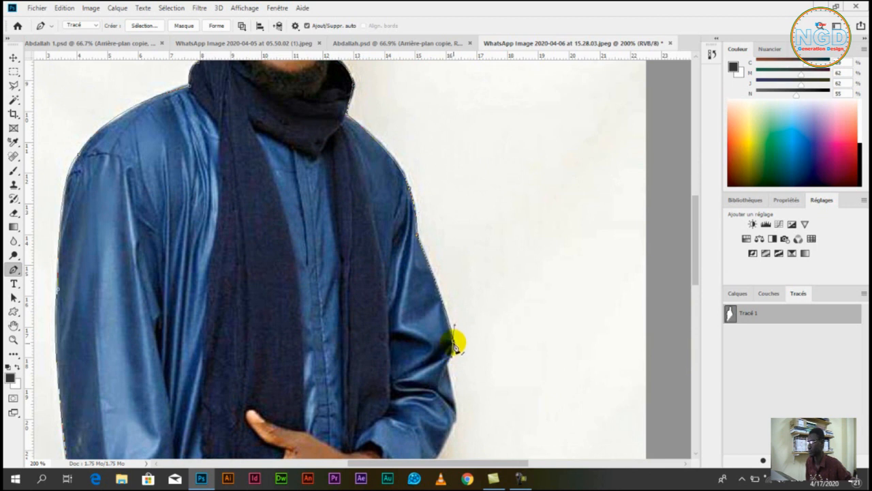
drag(421, 379, 405, 264)
alt+click(401, 262)
drag(407, 330, 415, 227)
alt+click(416, 218)
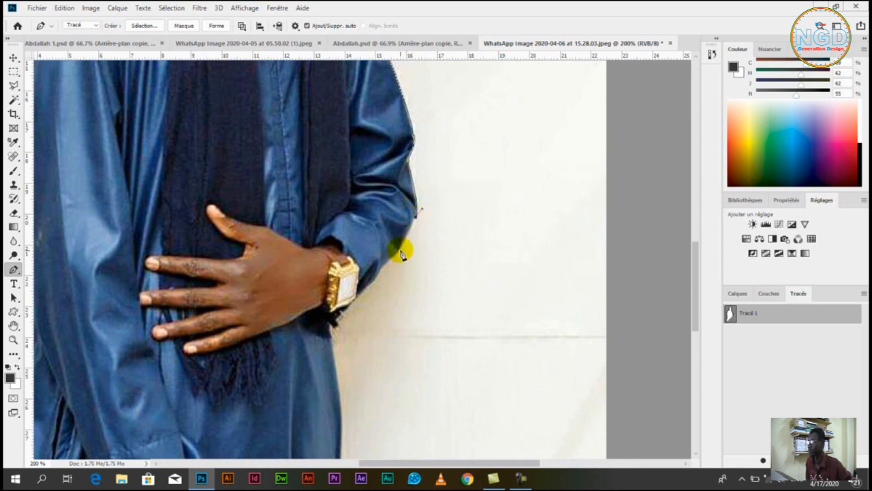
- Continue the path along the bent sleeve's underside past the watch and down the robe's side to the photo's lower edge
click(400, 249)
click(361, 293)
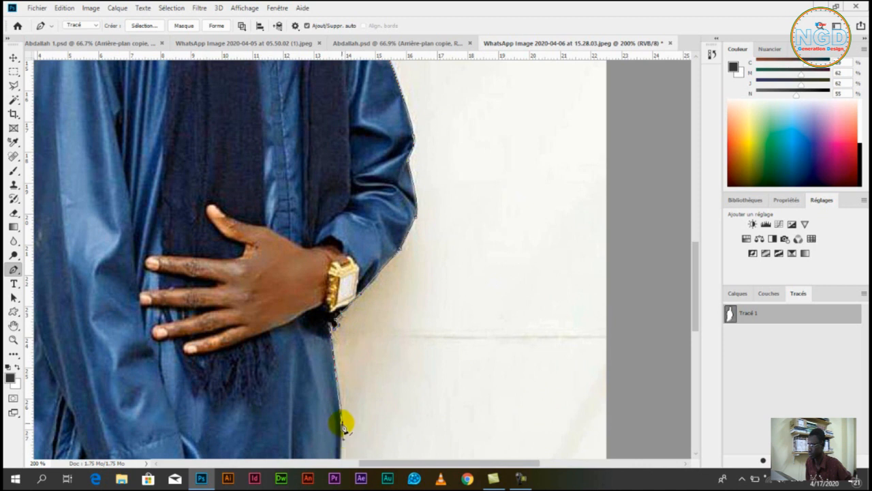
drag(321, 364, 297, 246)
key(ctrl+r)
click(318, 375)
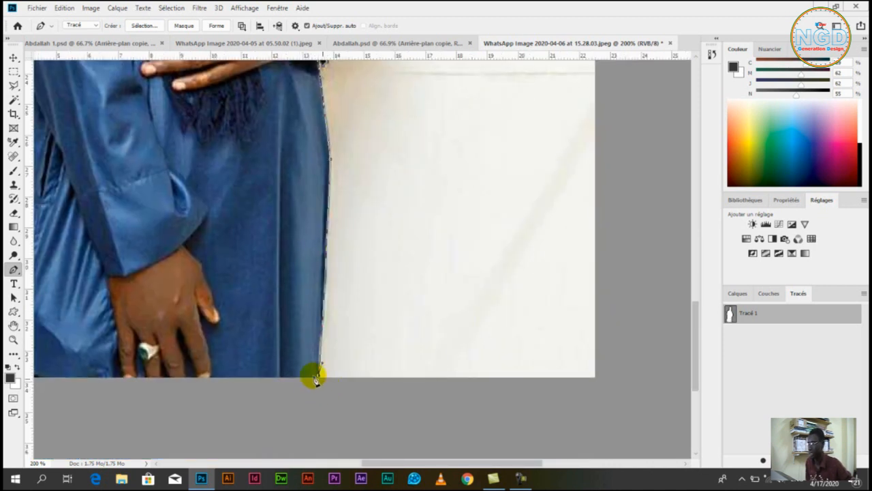
- Close the path along the photo's lower edge at its starting anchor and load it as a selection
drag(167, 362, 363, 334)
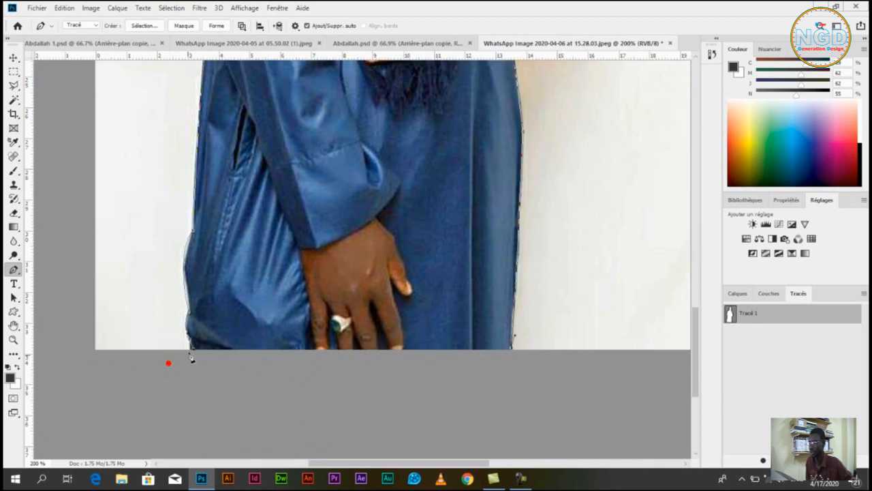
click(191, 348)
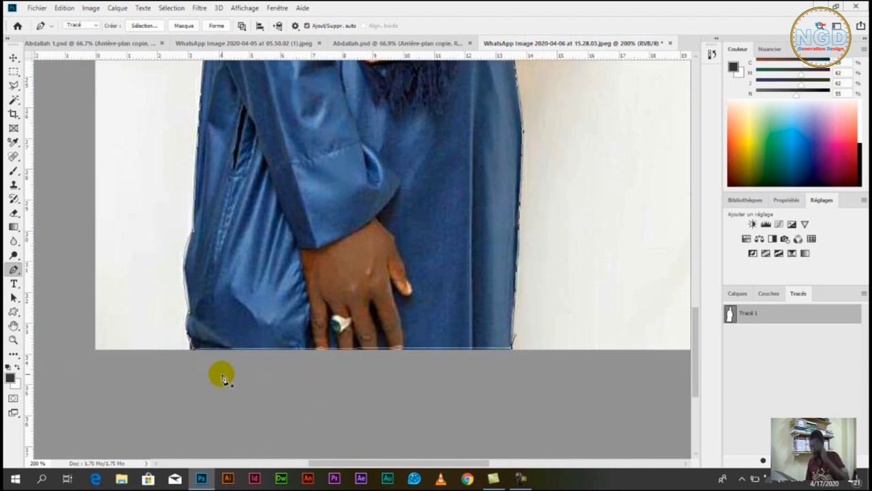
key(ctrl+minus)
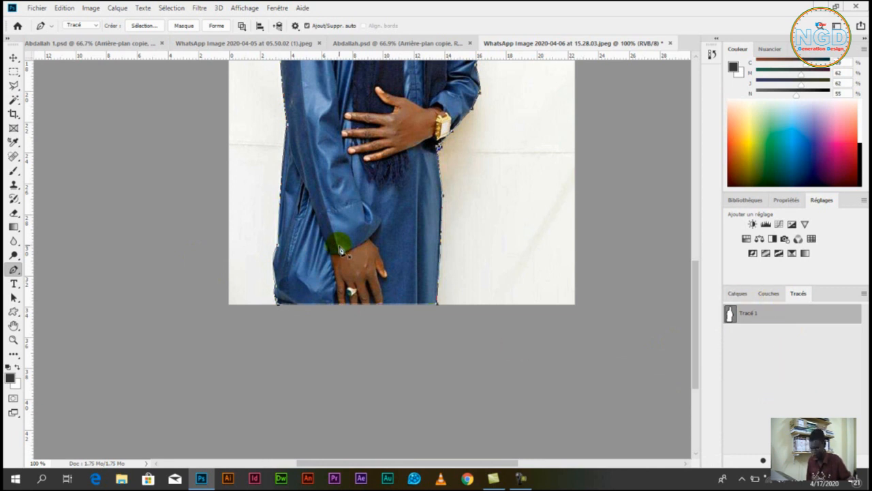
key(ctrl+0)
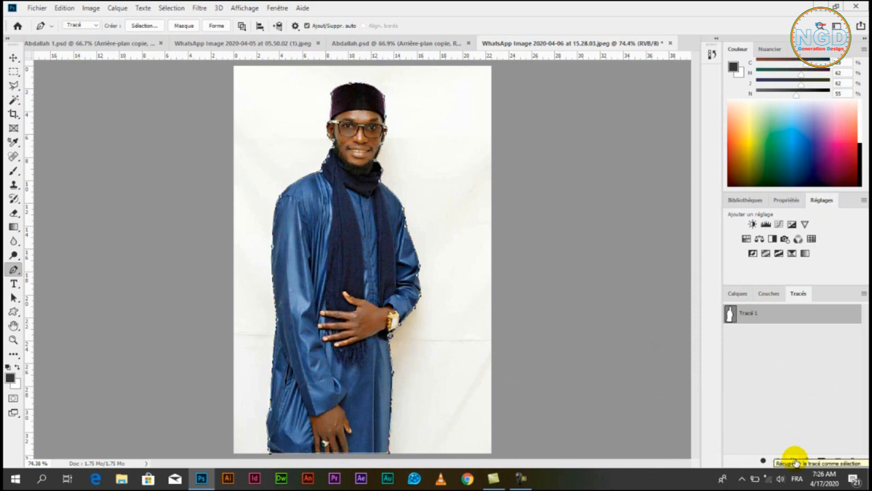
click(796, 463)
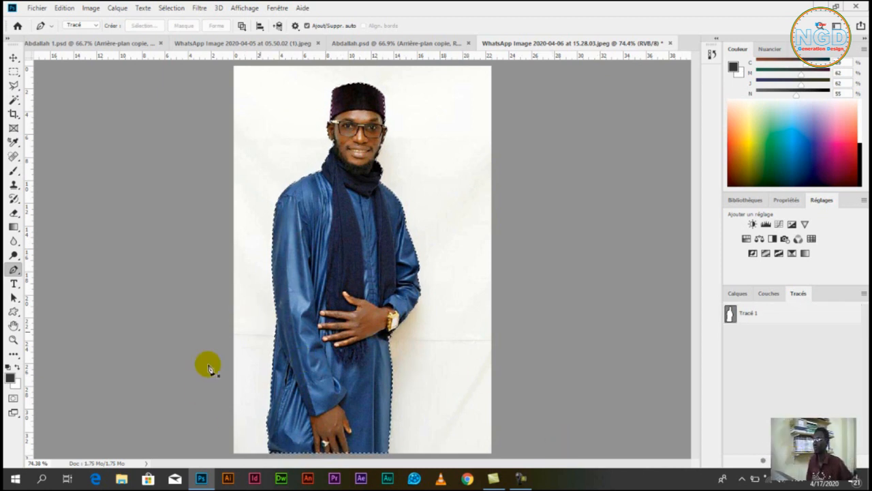
- Subtract the background sliver beside the robe's lower bulge from the selection with the Polygonal Lasso
click(14, 339)
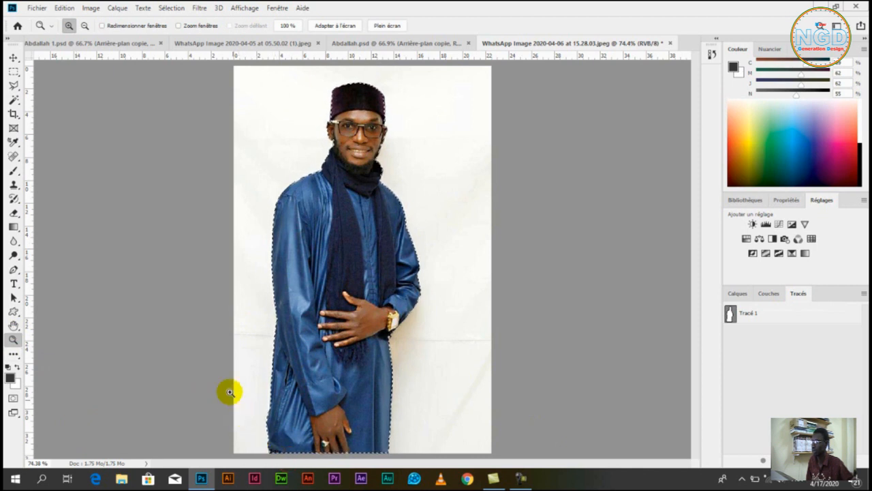
drag(229, 380, 320, 463)
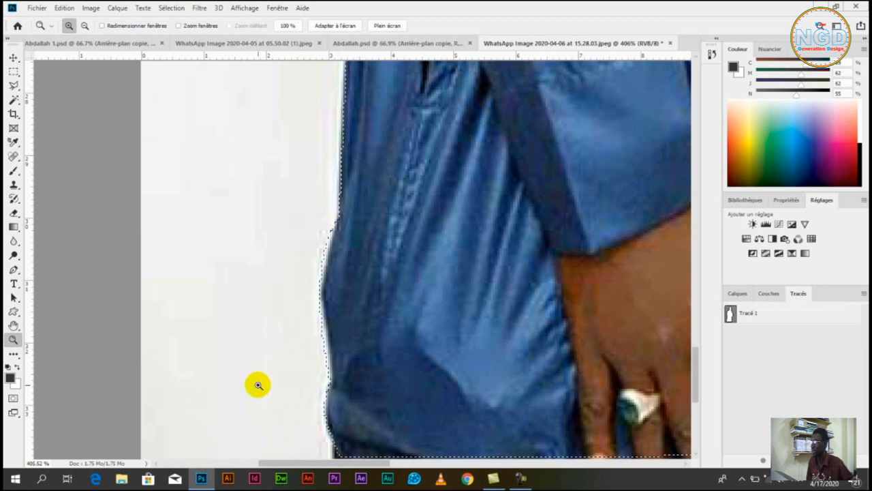
click(13, 86)
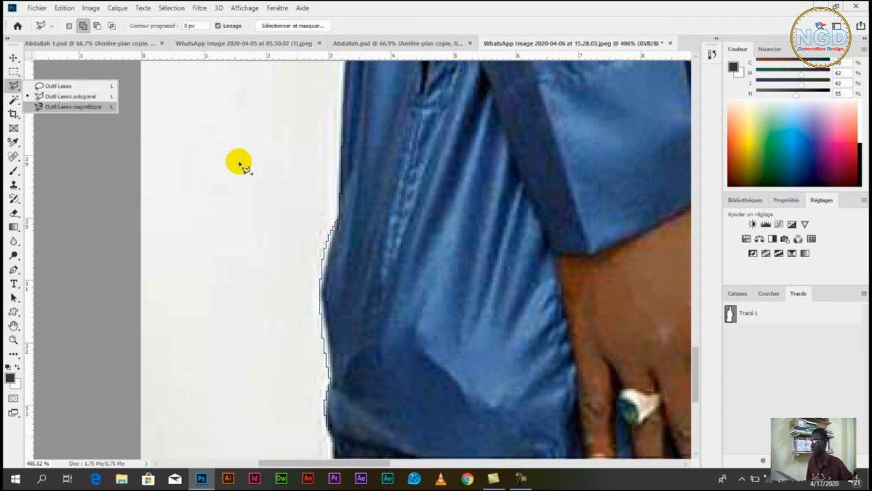
click(88, 96)
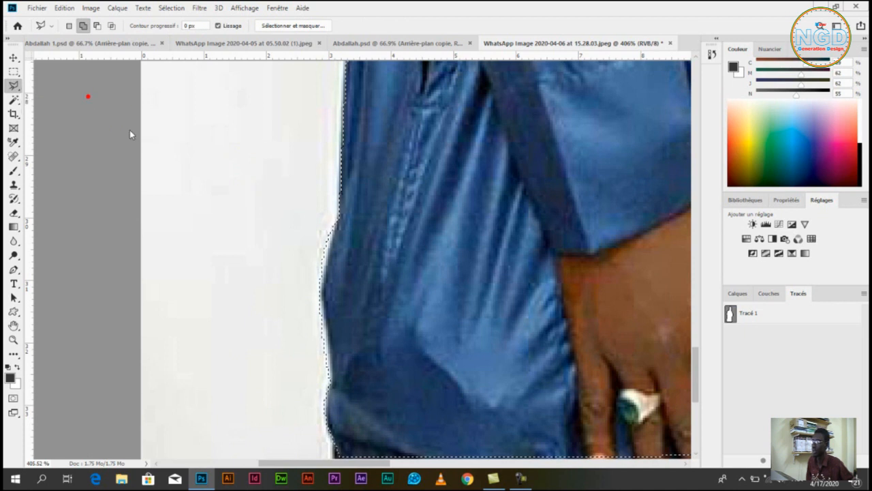
click(97, 25)
click(335, 222)
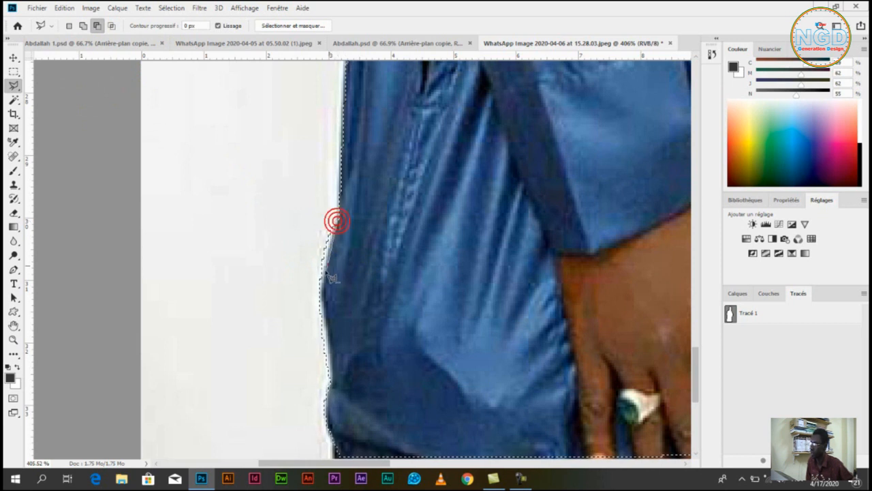
click(328, 389)
double_click(299, 177)
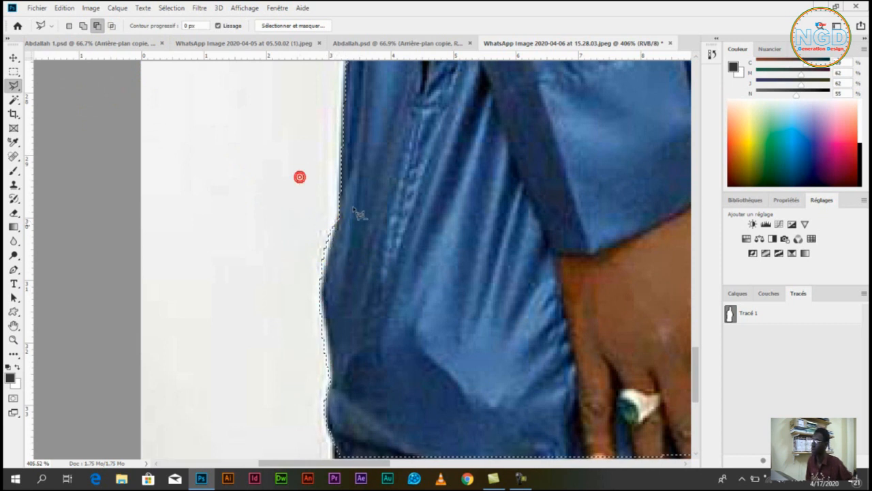
- Subtract the background strip along the lowered arm's upper sleeve, just below the shoulder seam, from the selection
drag(340, 160, 341, 274)
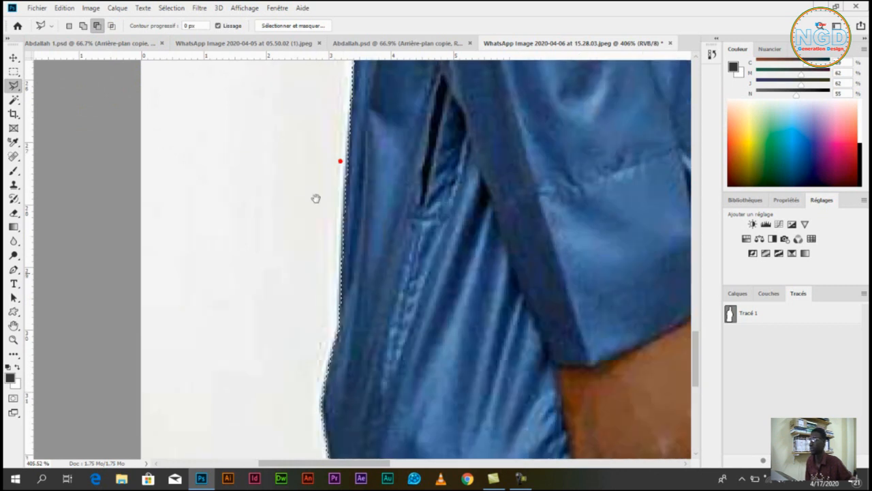
mouse_move(316, 199)
mouse_down()
mouse_move(296, 259)
mouse_move(302, 214)
mouse_move(291, 213)
mouse_move(295, 254)
mouse_up()
mouse_move(298, 147)
mouse_down()
mouse_move(302, 284)
mouse_move(266, 327)
mouse_up()
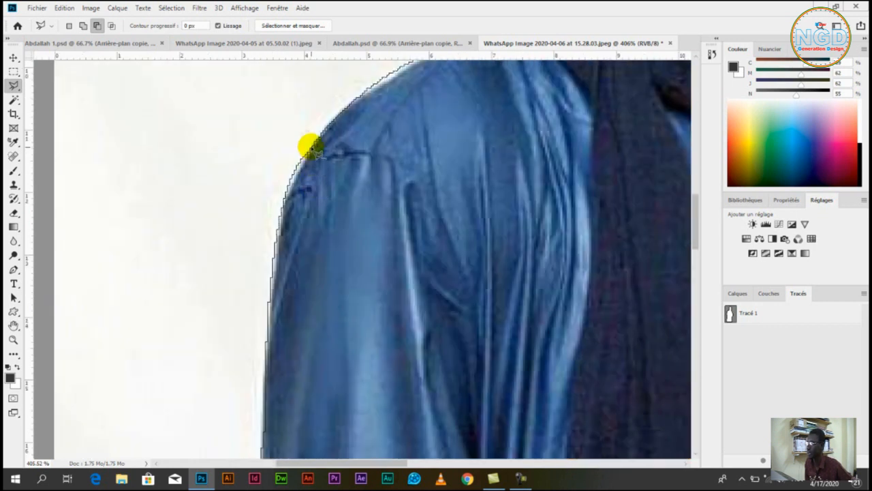
click(296, 176)
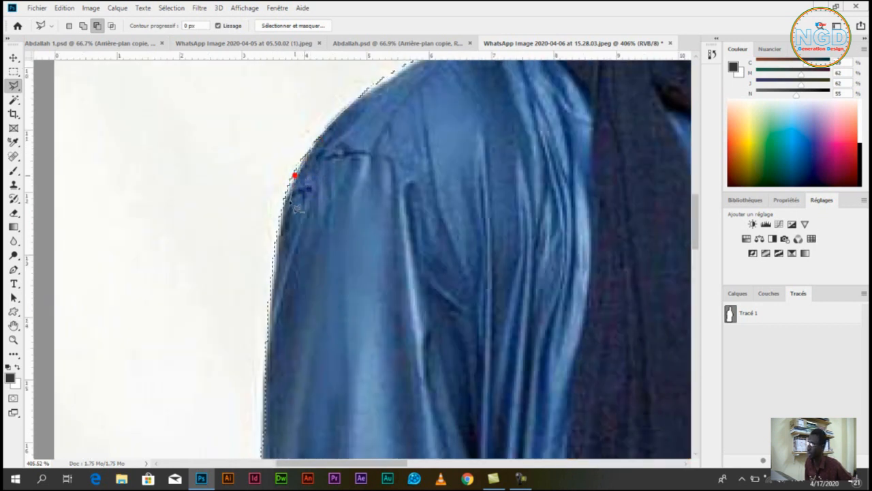
click(282, 208)
click(276, 259)
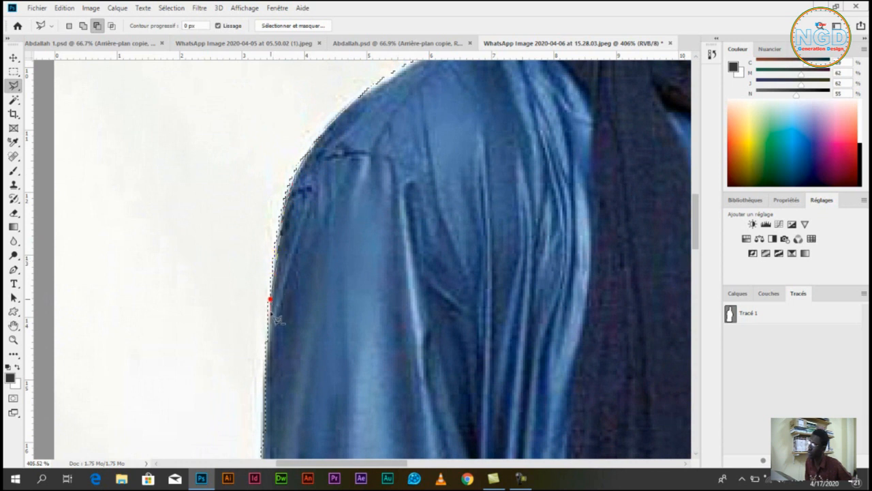
click(243, 321)
double_click(286, 99)
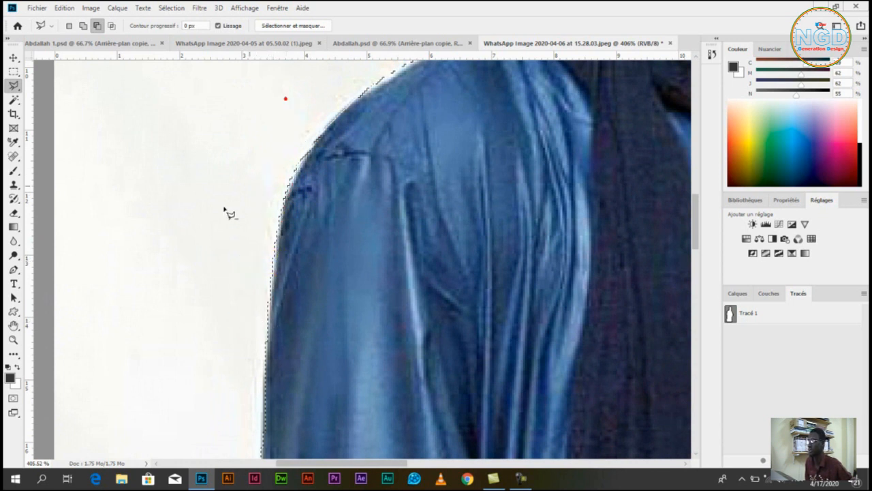
- Subtract the background strip above the lowered arm's shoulder, between the seam and the scarf, from the selection
mouse_move(337, 119)
mouse_down()
mouse_move(321, 192)
mouse_move(272, 264)
mouse_up()
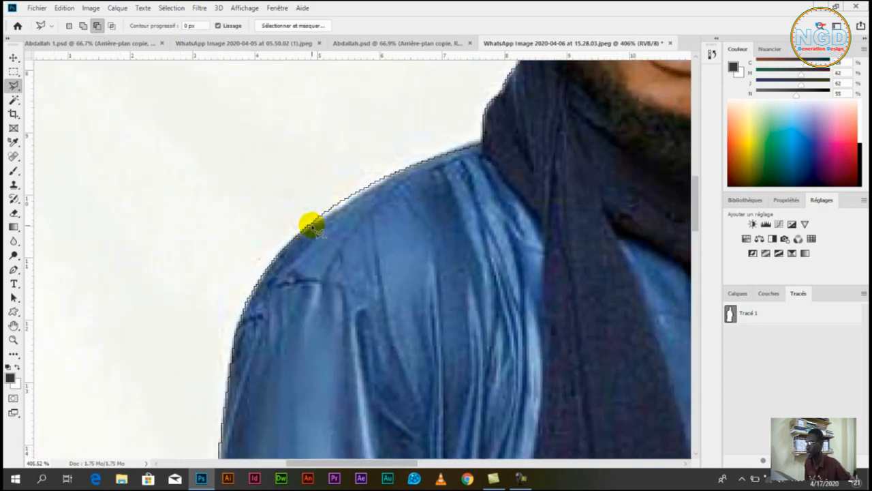
click(310, 222)
click(357, 202)
click(395, 161)
double_click(285, 183)
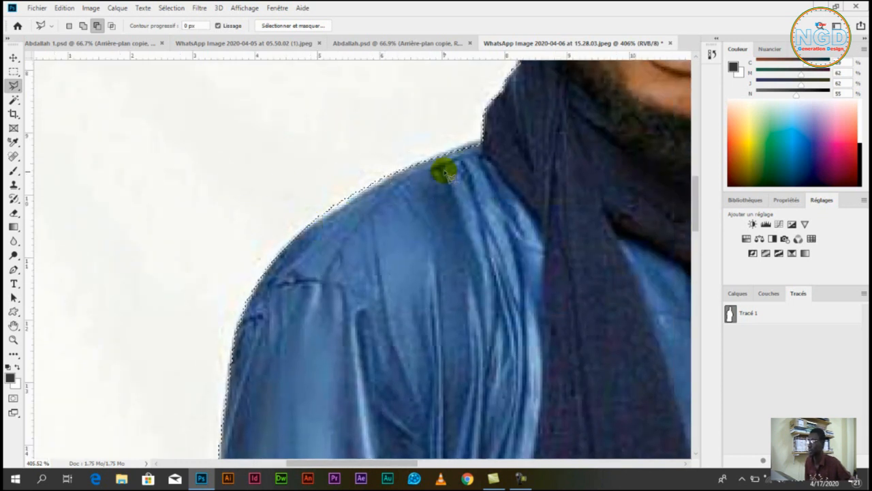
- Add the missed bit of robe where the shoulder meets the scarf to the selection with the Polygonal Lasso
drag(477, 137, 444, 195)
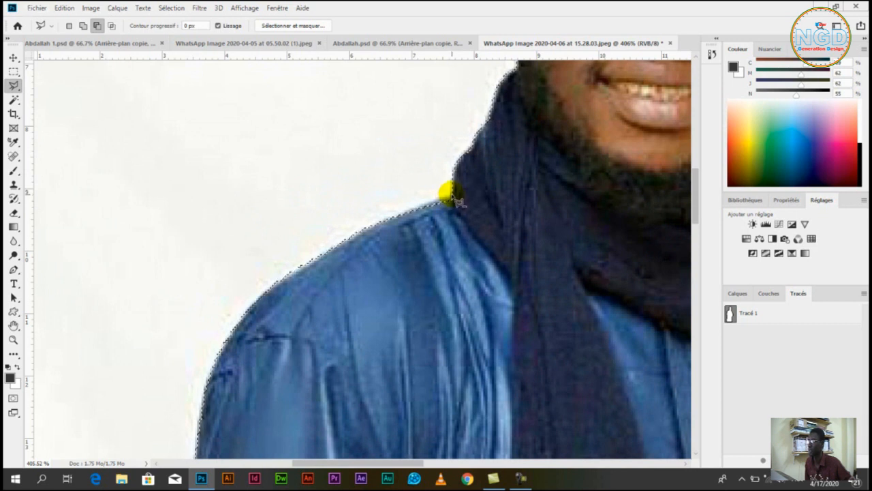
click(82, 25)
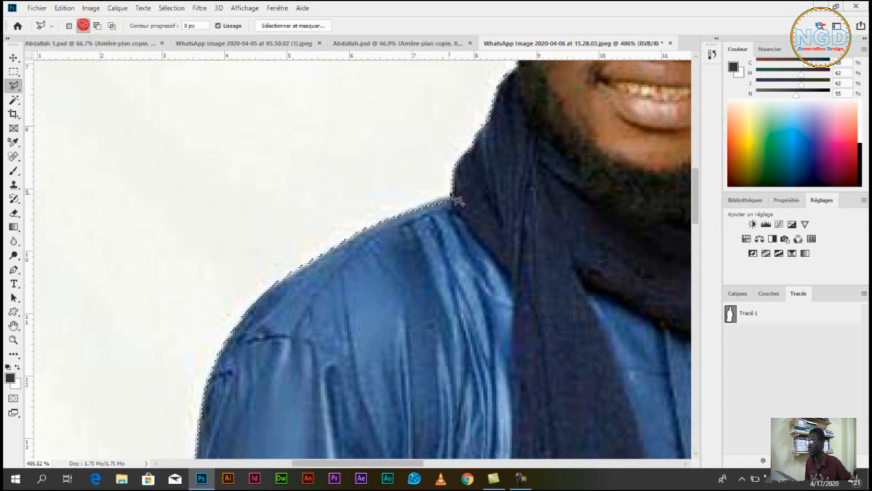
click(434, 200)
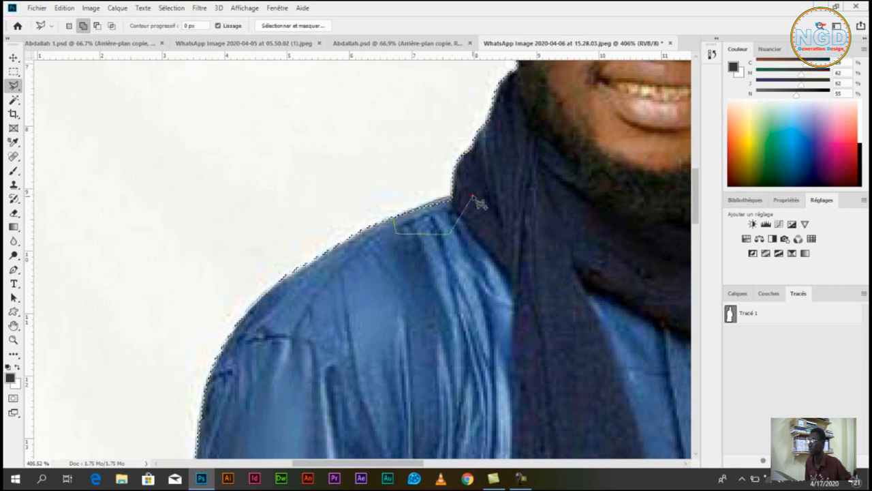
- Add the missed areas at the junction of ear, glasses and cap and along the cap's near side to the selection
drag(498, 136, 479, 172)
drag(456, 135, 427, 239)
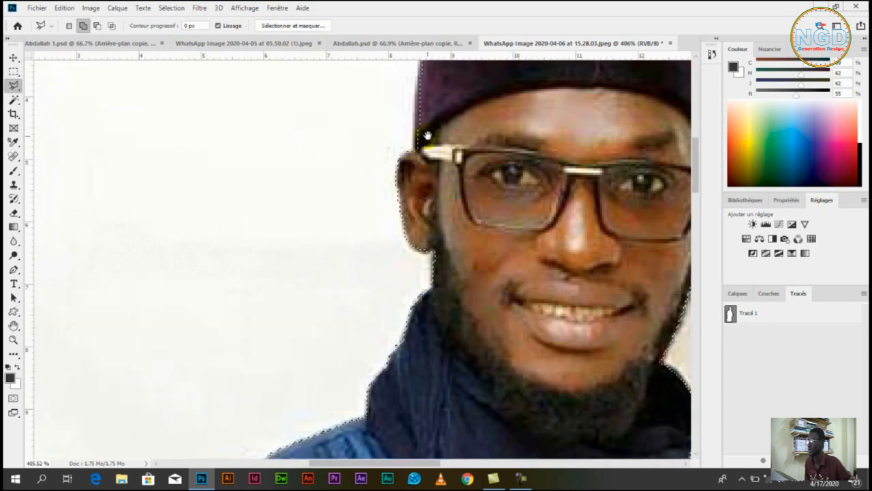
drag(431, 143, 428, 220)
key(ctrl+r)
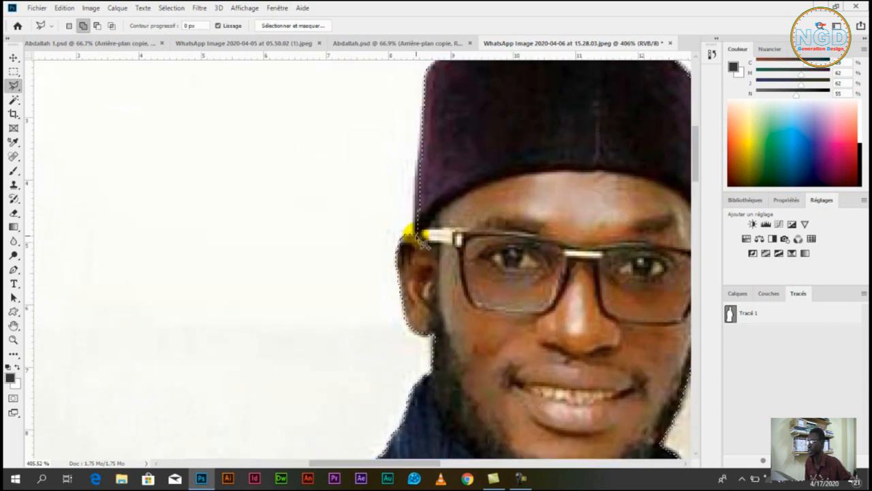
double_click(440, 250)
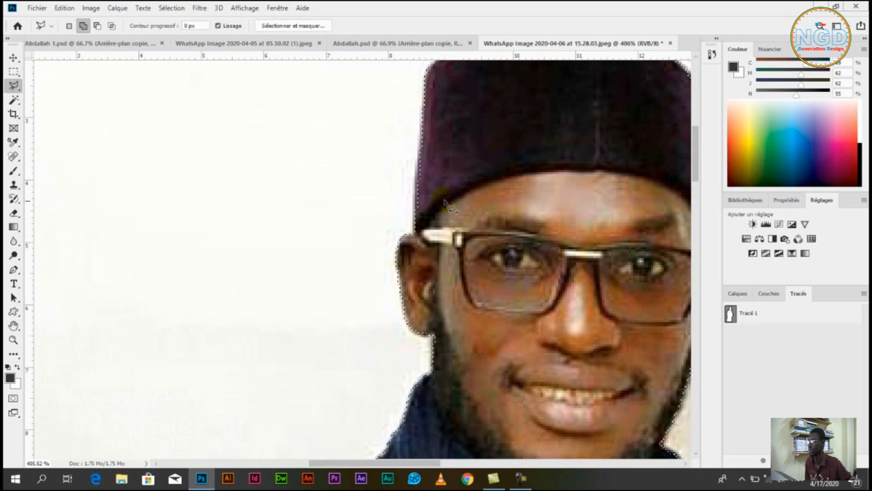
click(416, 196)
click(422, 134)
double_click(440, 196)
- Subtract the background sliver along the cap's upper near edge from the selection with the Polygonal Lasso
mouse_move(499, 108)
mouse_down()
mouse_move(483, 165)
mouse_move(457, 204)
mouse_move(454, 195)
mouse_up()
key(ctrl+r)
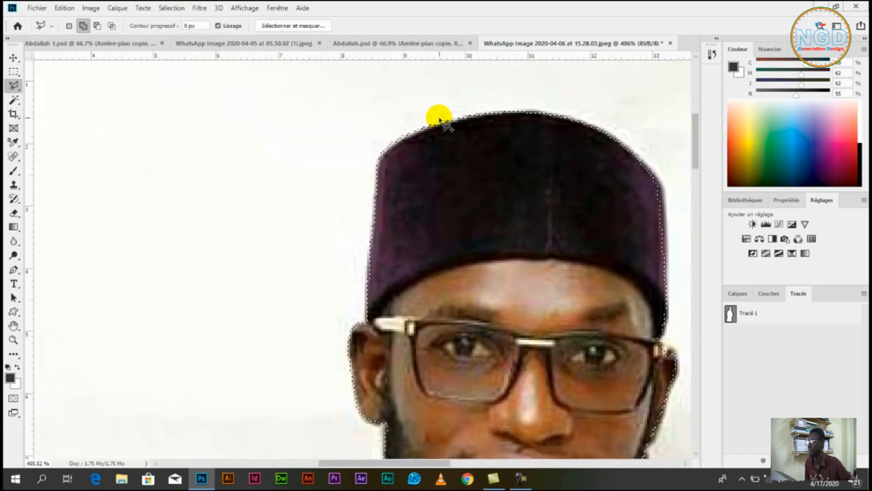
key(alt)
click(406, 131)
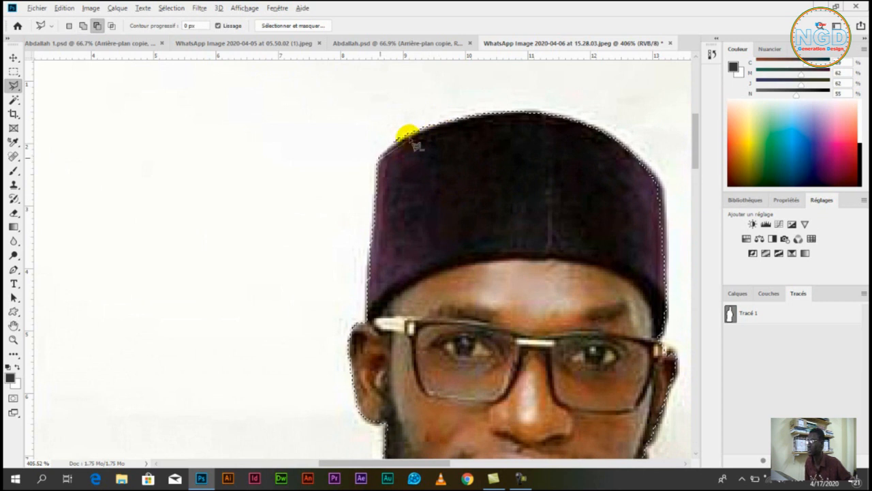
click(451, 117)
double_click(354, 158)
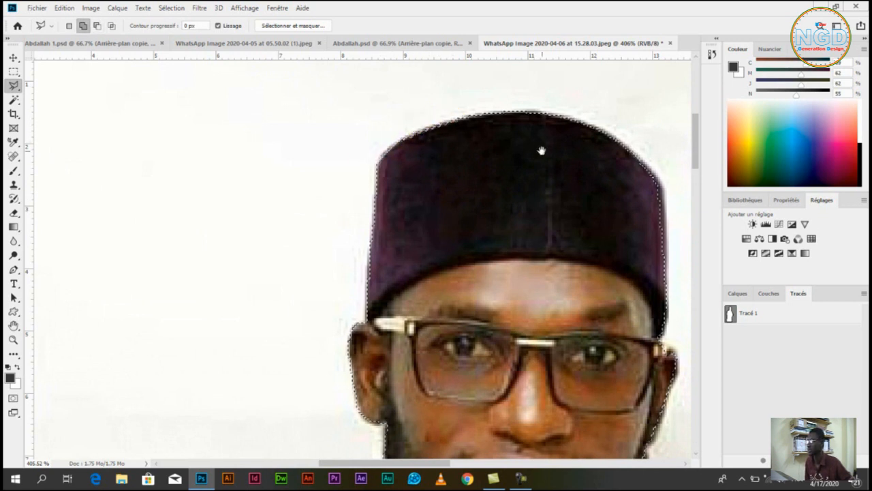
- Add the missed strip along the cap's far side, from its upper corner down to the glasses, to the selection
drag(541, 148, 413, 156)
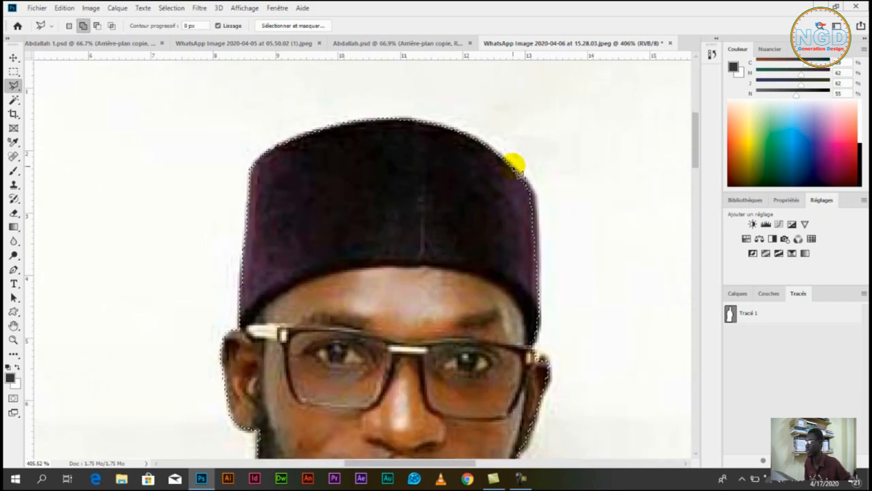
click(511, 164)
click(537, 192)
click(541, 323)
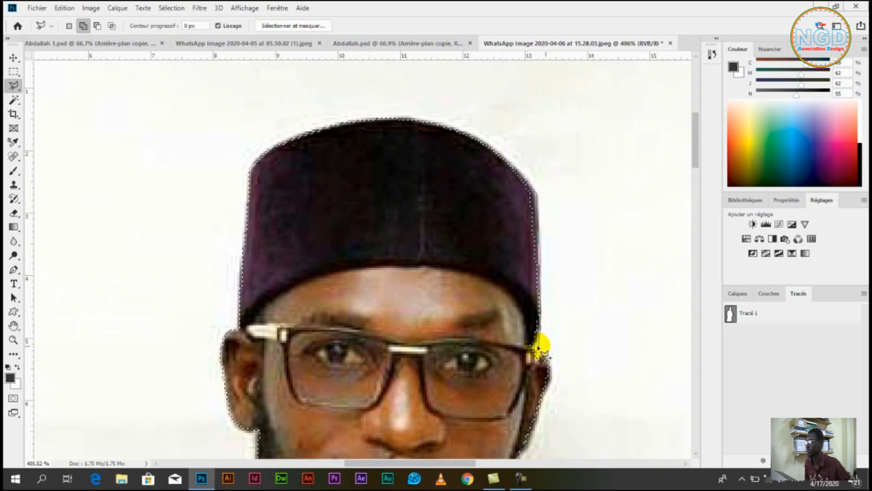
click(537, 341)
click(464, 298)
double_click(464, 160)
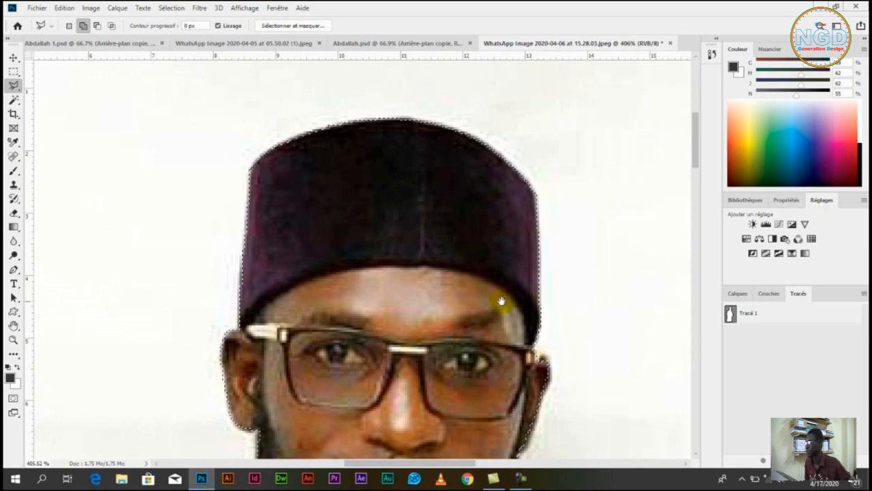
- Add the missed edge of the face around the far ear and the beard below it to the selection
drag(501, 301, 464, 200)
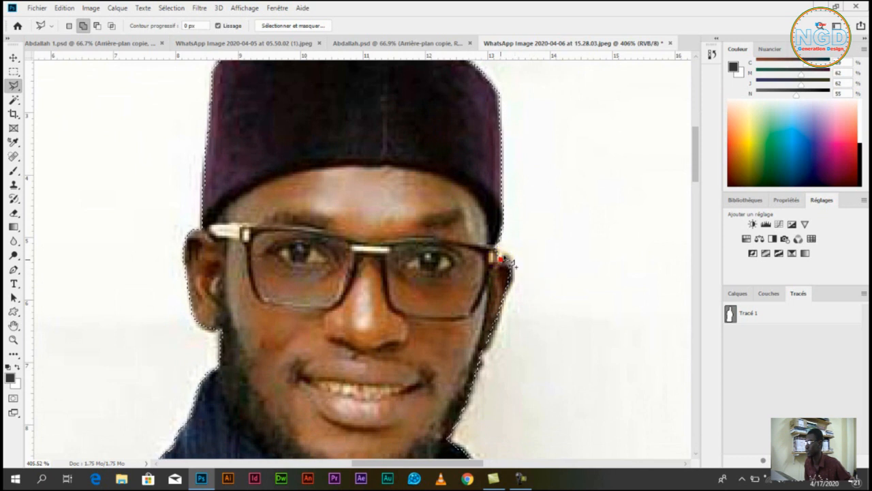
click(491, 353)
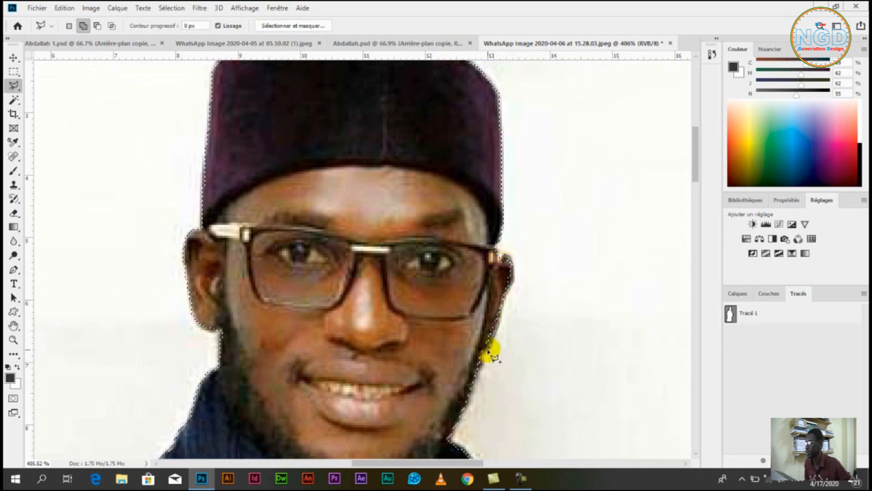
click(465, 295)
- Correct the selection where the beard meets the scarf and along the scarf's outer edge down to the shoulder
drag(420, 431, 399, 223)
click(432, 228)
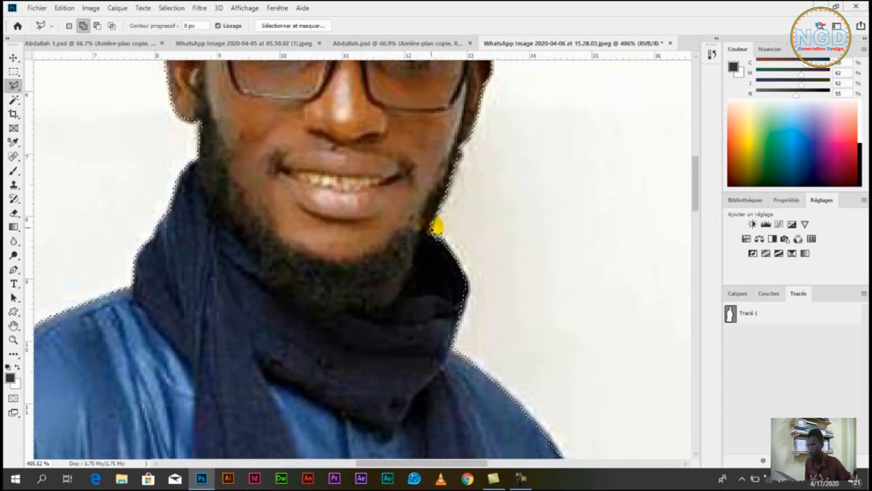
key(alt)
key(Escape)
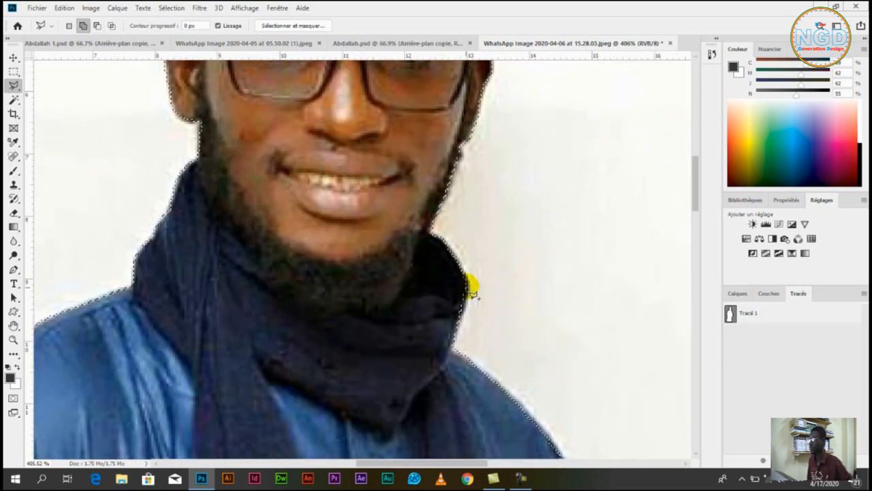
click(463, 272)
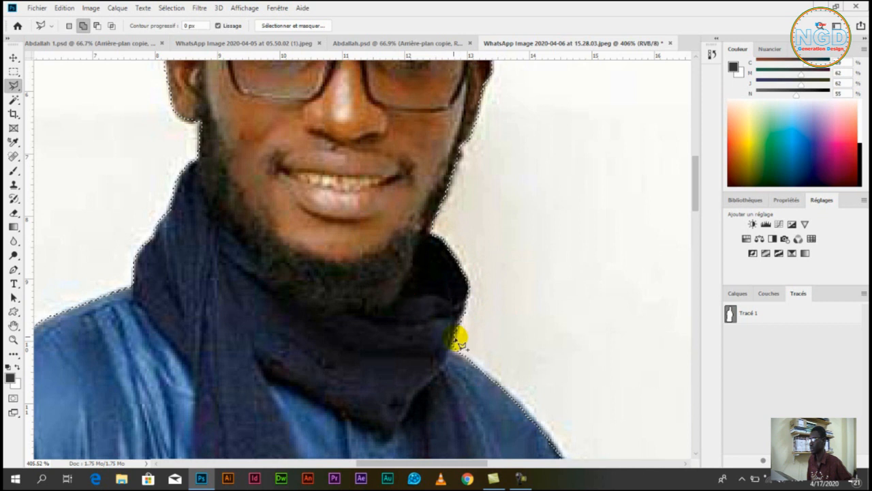
key(alt)
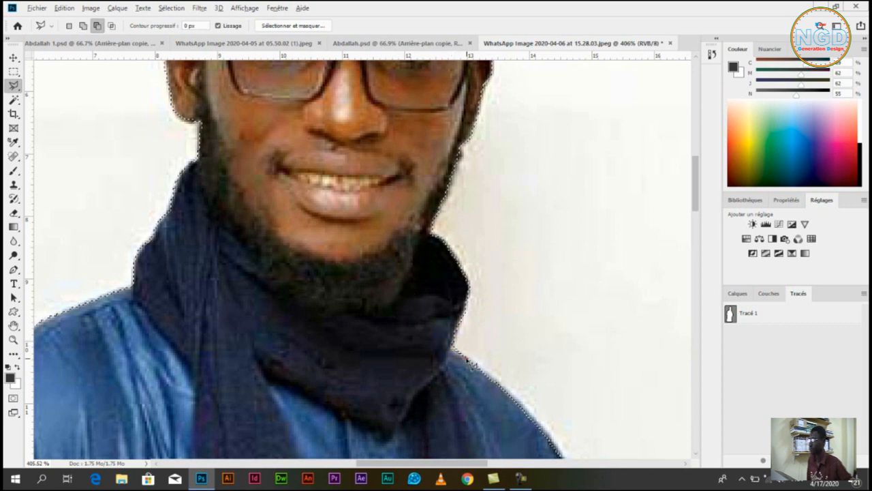
- Subtract the background strip along the bent arm's sleeve, around the fold above the elbow, from the selection
drag(489, 411, 356, 310)
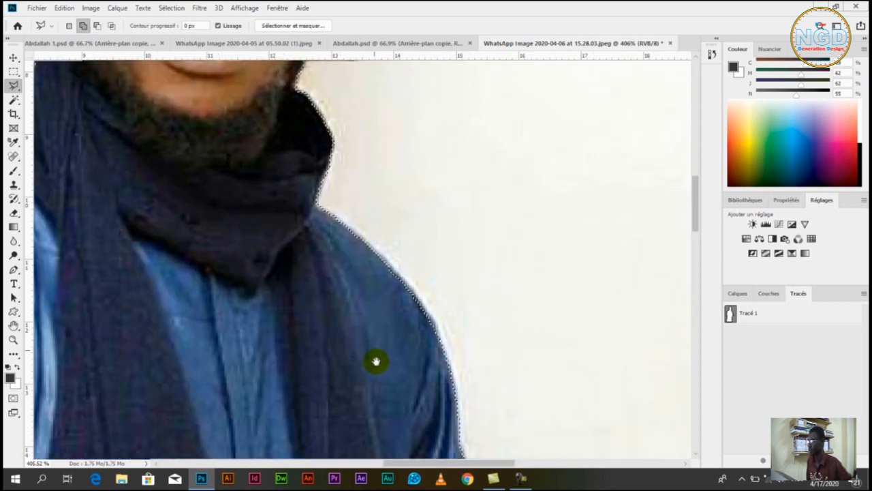
drag(376, 362, 362, 256)
drag(389, 372, 386, 281)
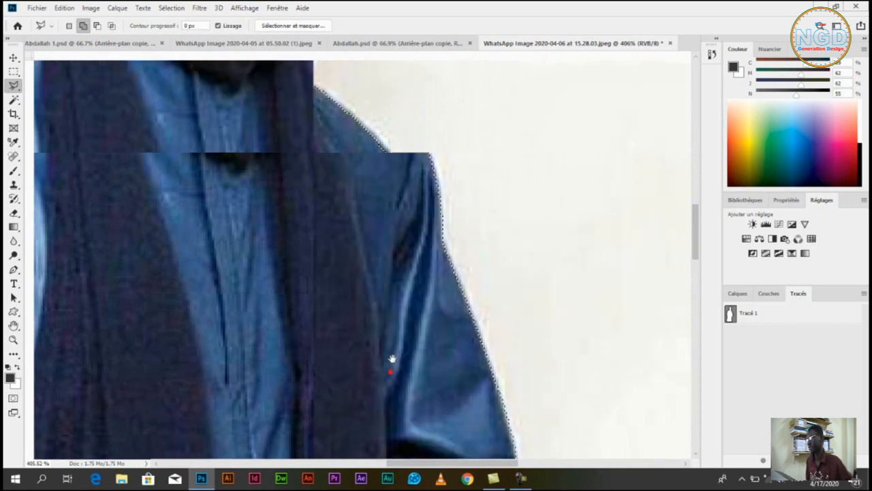
drag(391, 362, 379, 274)
drag(362, 347, 384, 278)
alt+click(493, 293)
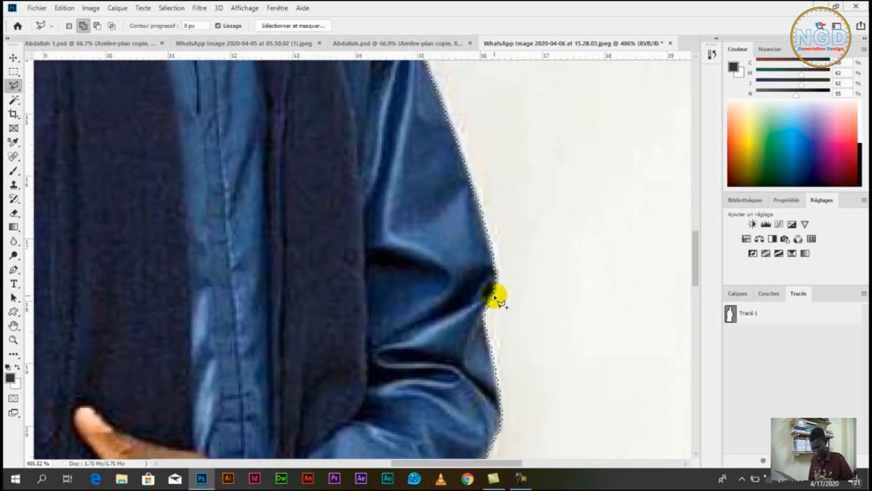
click(487, 306)
click(484, 315)
click(493, 362)
click(503, 403)
double_click(559, 328)
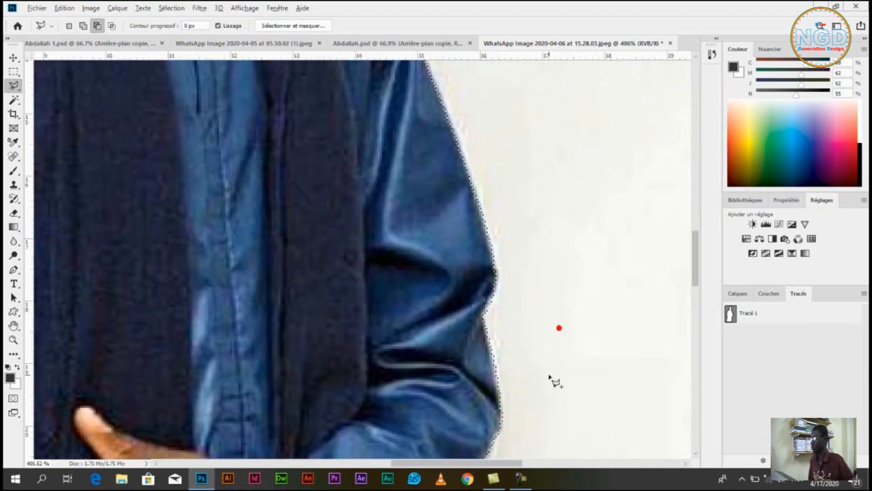
- Add the missed strip of robe and fingertips along the photo's lower edge to the selection
drag(444, 395, 458, 246)
drag(413, 334, 465, 232)
drag(393, 295, 419, 217)
drag(413, 391, 393, 259)
drag(389, 327, 363, 304)
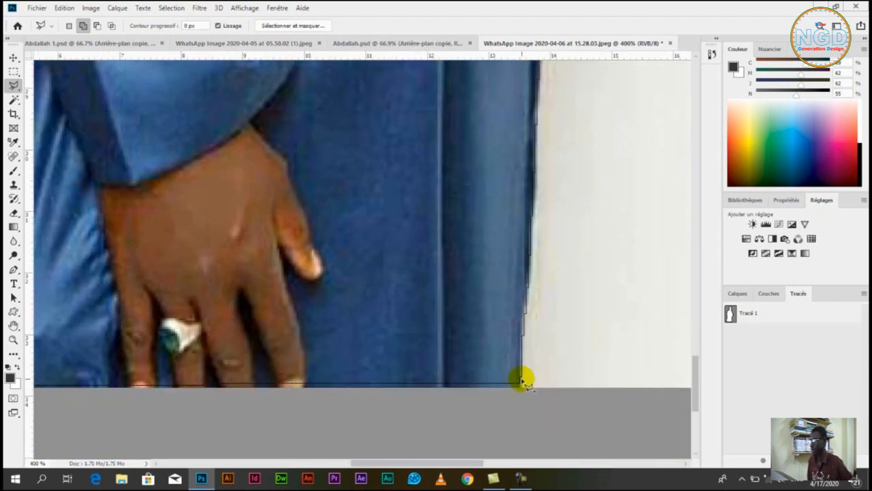
click(521, 368)
click(519, 402)
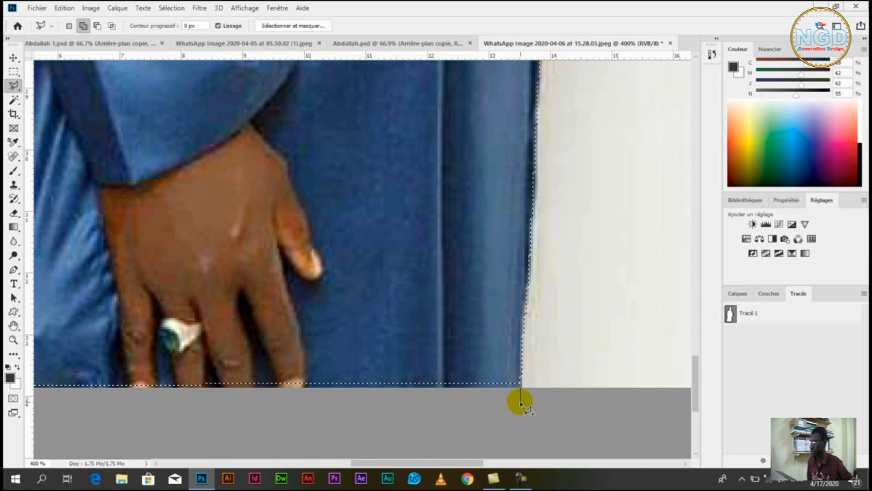
click(109, 403)
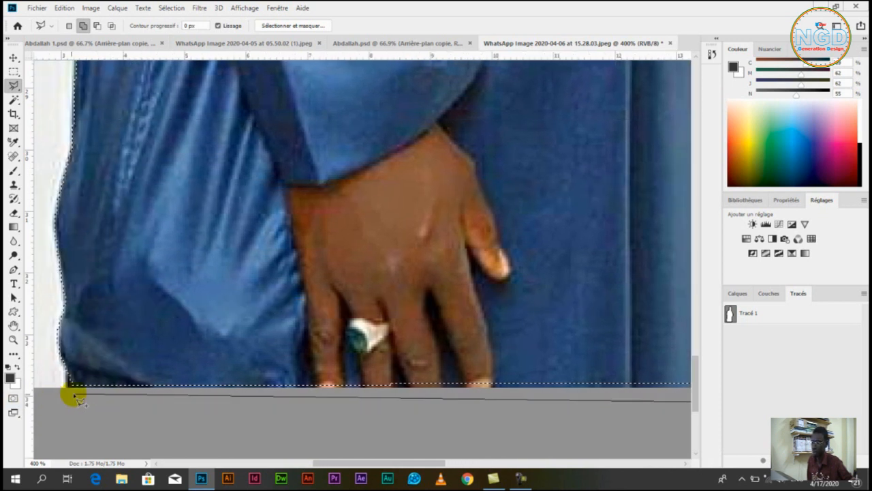
click(67, 389)
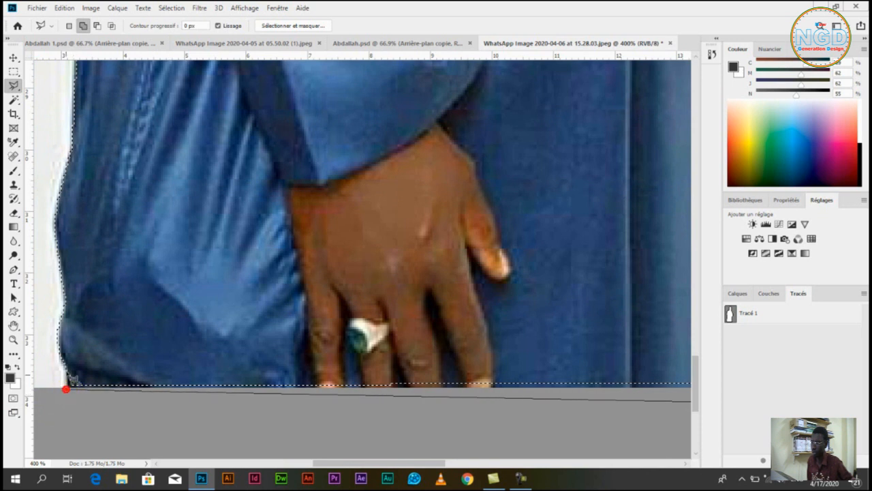
click(68, 357)
double_click(192, 319)
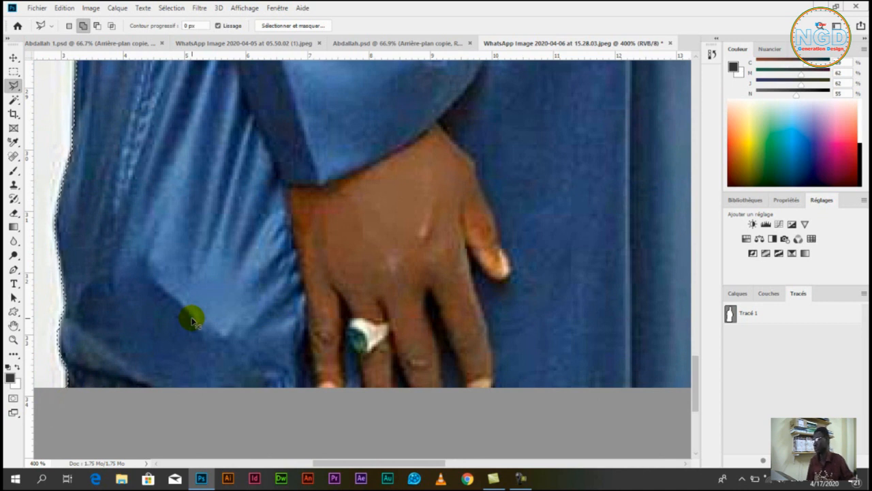
- Output the selected man to a new layer through Select and Mask with the remembered edge settings
key(ctrl+0)
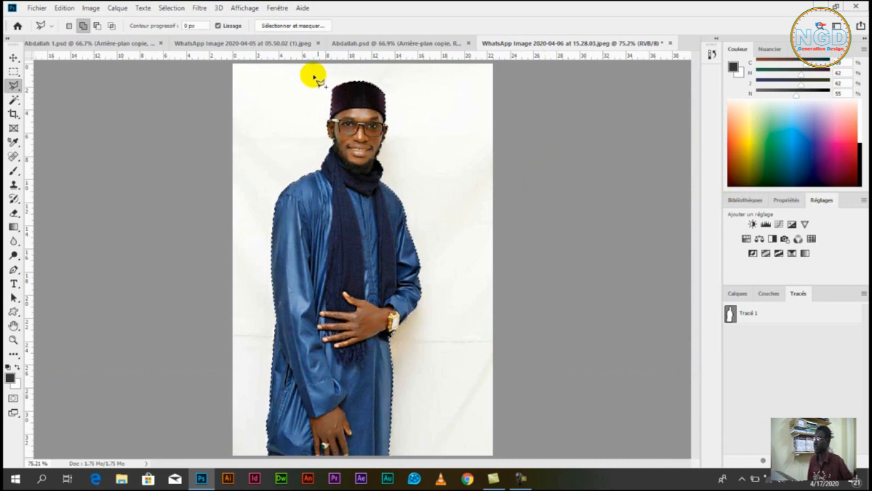
click(300, 31)
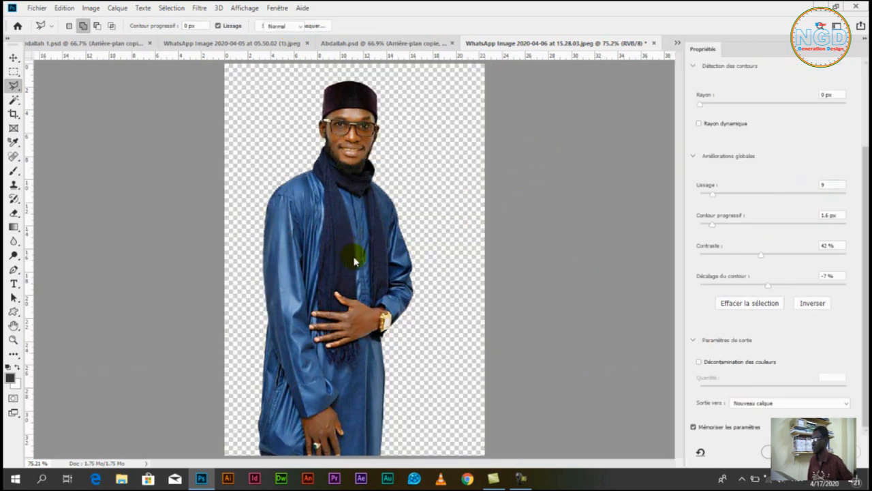
click(787, 453)
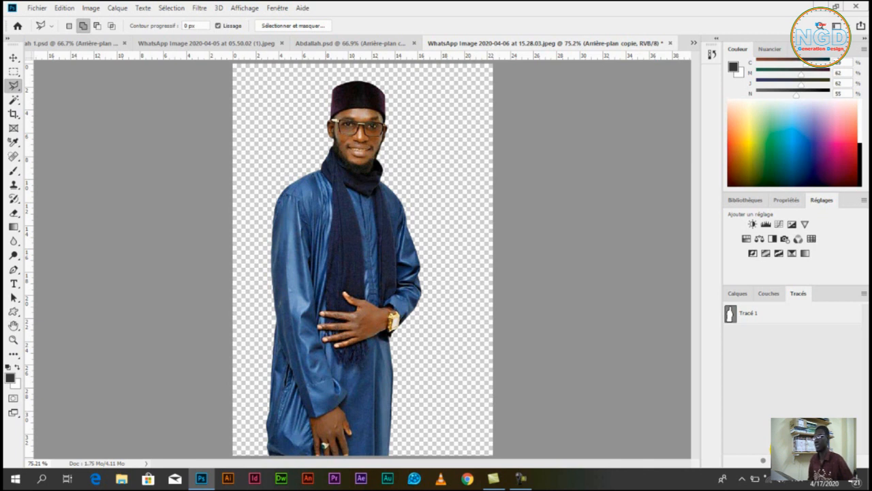
- Open the brown horse photo images.jpeg from the Horses folder
key(ctrl+o)
double_click(129, 85)
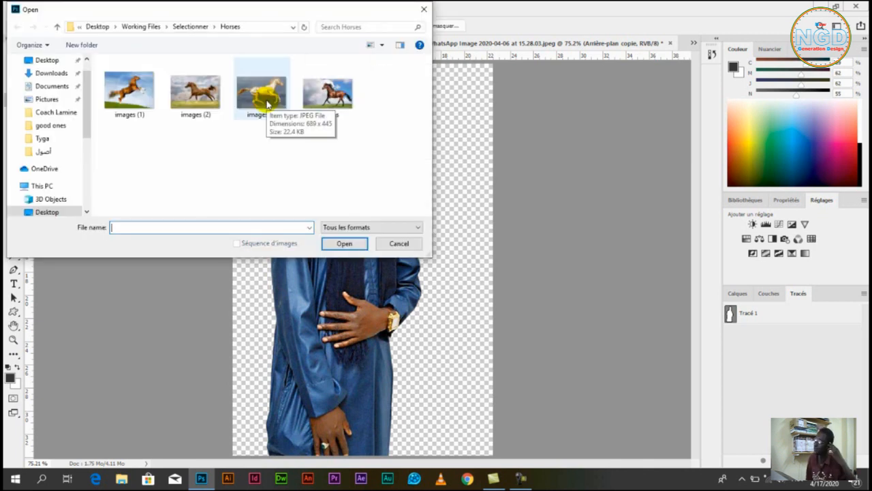
double_click(344, 92)
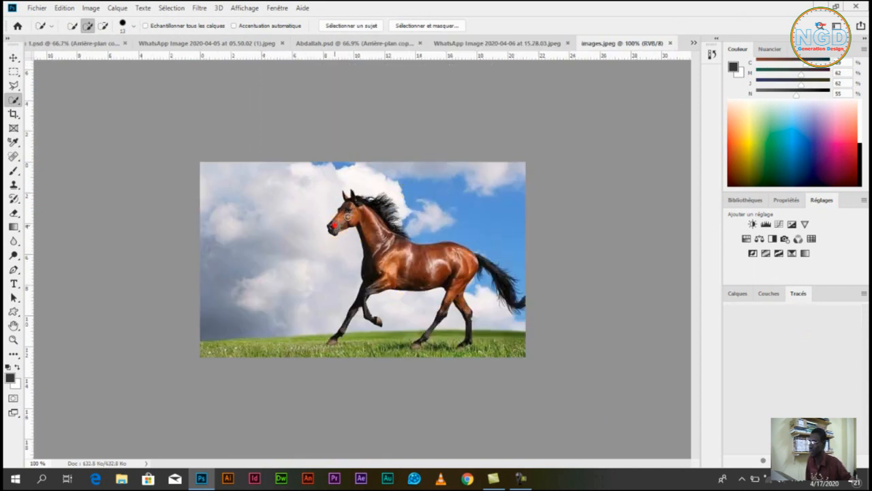
- Select the whole horse, including head, body, legs and tail, with the Quick Selection tool
drag(347, 216, 355, 210)
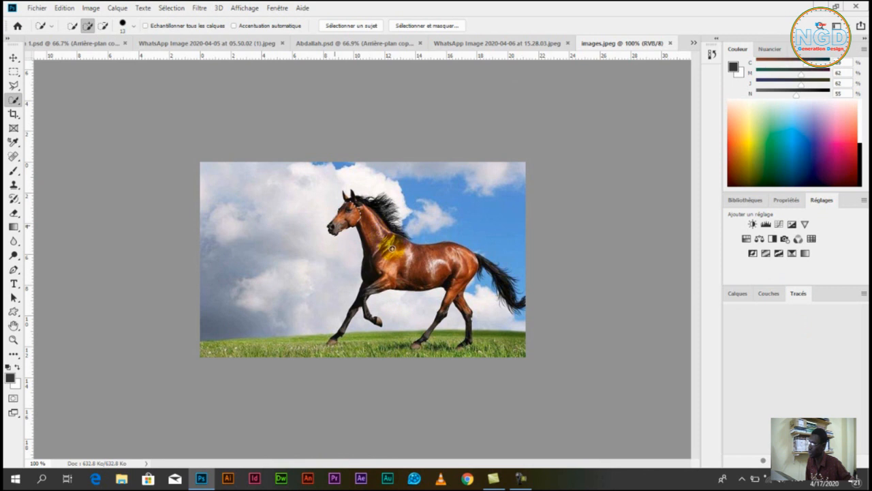
mouse_move(392, 248)
mouse_down()
mouse_move(475, 261)
mouse_move(434, 342)
mouse_move(443, 315)
mouse_move(483, 319)
mouse_move(468, 319)
mouse_move(456, 298)
mouse_move(417, 340)
mouse_up()
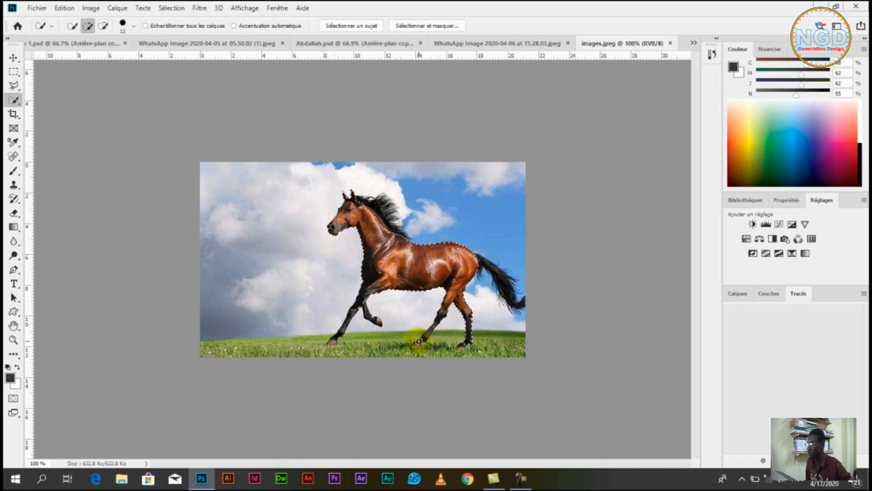
mouse_move(392, 308)
mouse_down()
mouse_move(346, 316)
mouse_move(332, 340)
mouse_up()
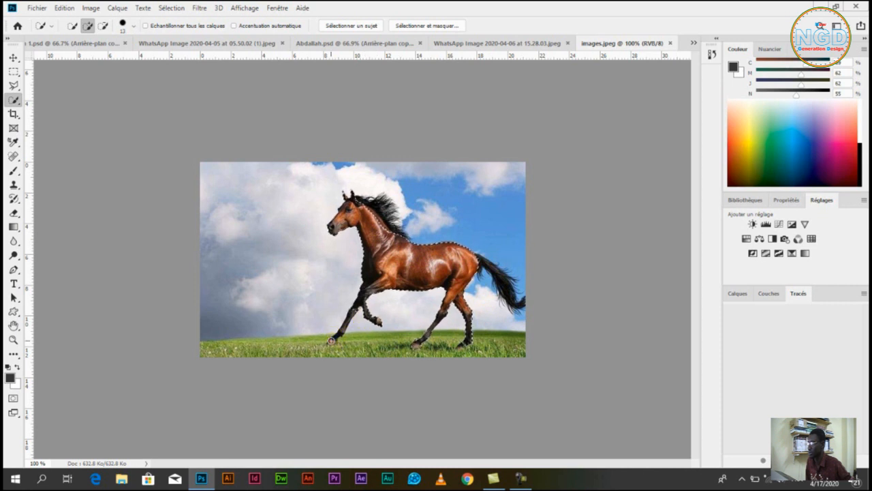
key(ctrl+plus)
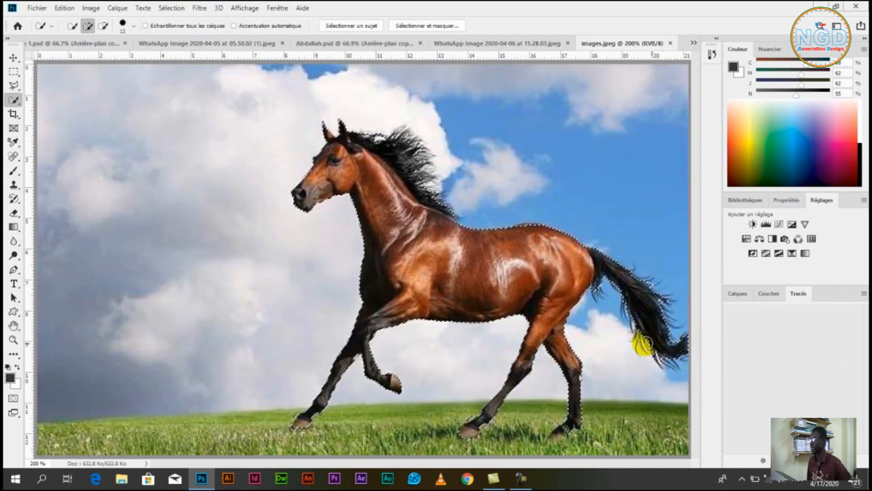
mouse_move(642, 344)
mouse_down()
mouse_move(652, 360)
mouse_move(672, 362)
mouse_up()
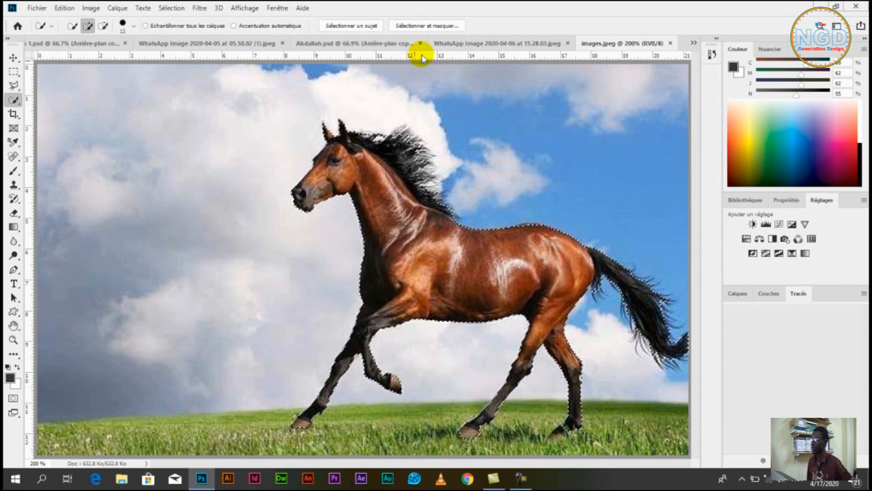
- Set the horse's smoothing, feather, contrast and edge shift to 0 in Select and Mask, and activate the Refine Edge Brush
click(434, 26)
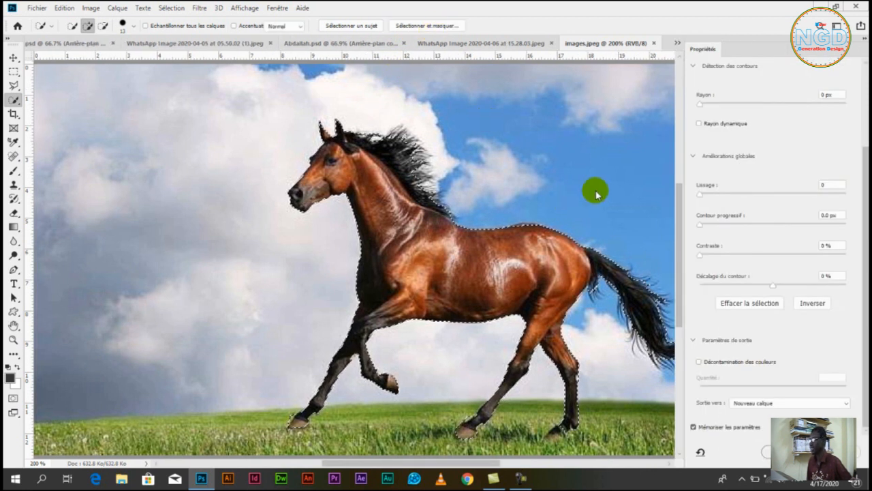
click(713, 196)
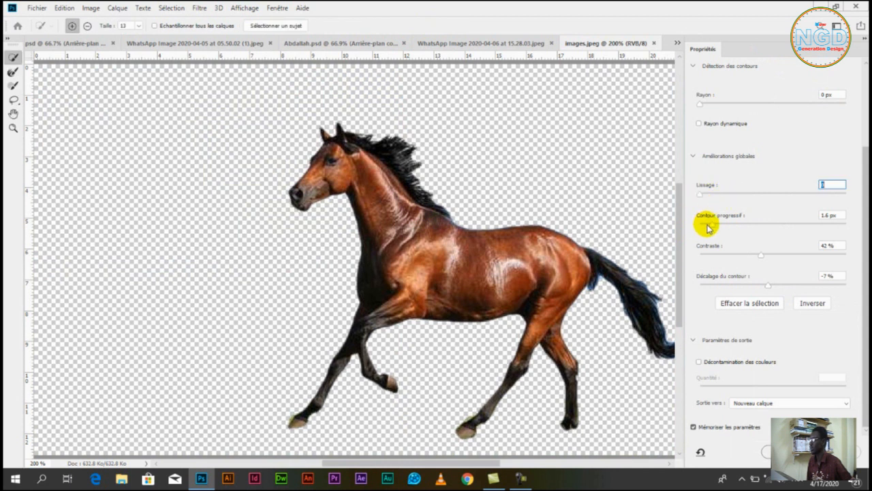
click(706, 225)
drag(706, 225, 700, 225)
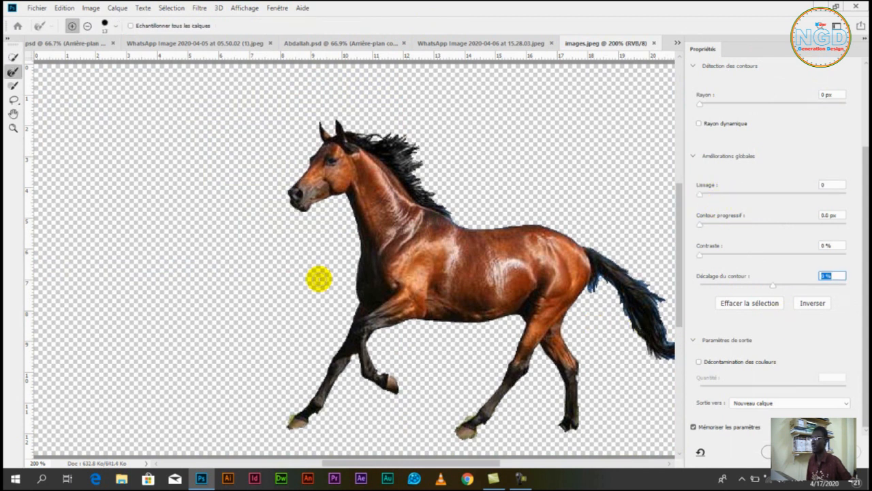
click(13, 72)
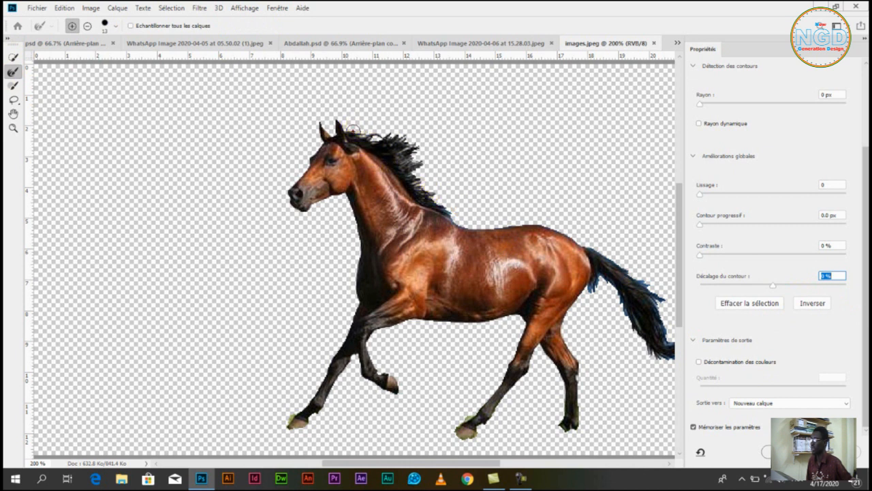
- Refine the hair edges along the horse's mane and tail with the Refine Edge Brush and output the cutout to a new layer
mouse_move(350, 128)
mouse_down()
mouse_move(408, 140)
mouse_move(457, 216)
mouse_move(415, 142)
mouse_move(364, 130)
mouse_move(411, 131)
mouse_move(435, 191)
mouse_up()
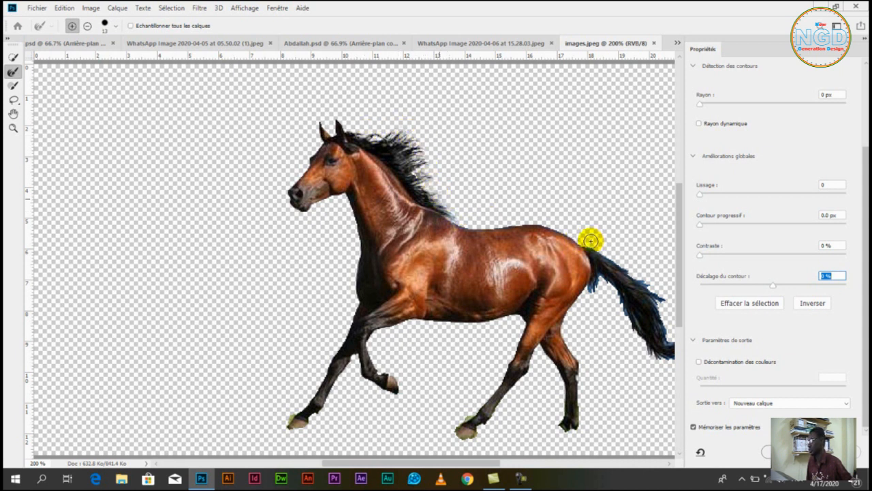
mouse_move(588, 243)
mouse_down()
mouse_move(652, 286)
mouse_move(679, 343)
mouse_move(704, 334)
mouse_move(613, 304)
mouse_move(595, 288)
mouse_move(604, 288)
mouse_move(634, 343)
mouse_move(664, 362)
mouse_move(687, 360)
mouse_move(678, 359)
mouse_up()
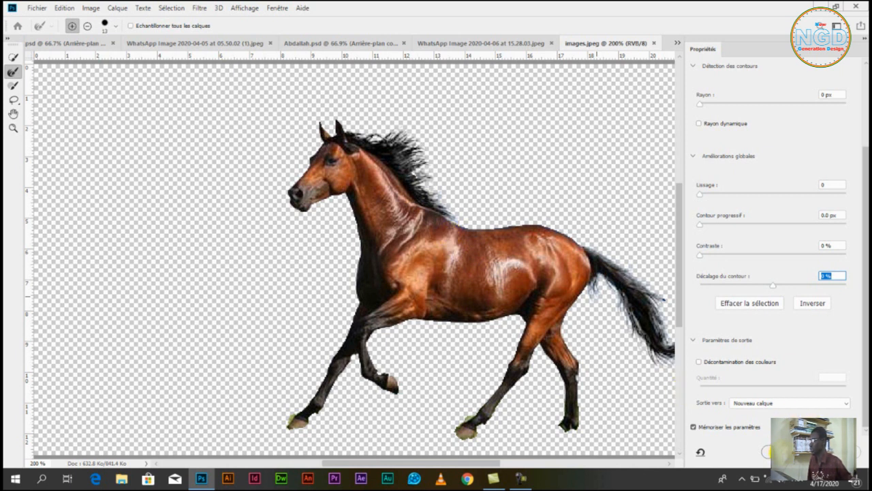
click(784, 454)
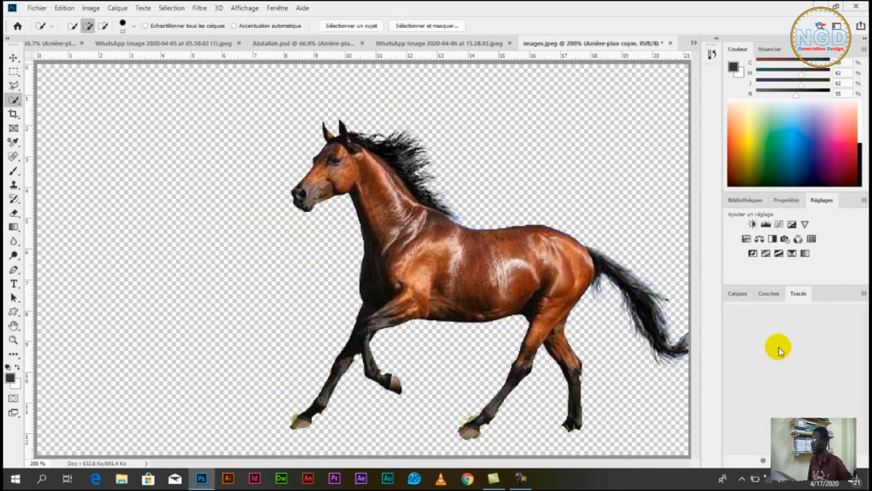
- Show the original background layer briefly to compare it with the horse cutout, and hide it again
click(736, 293)
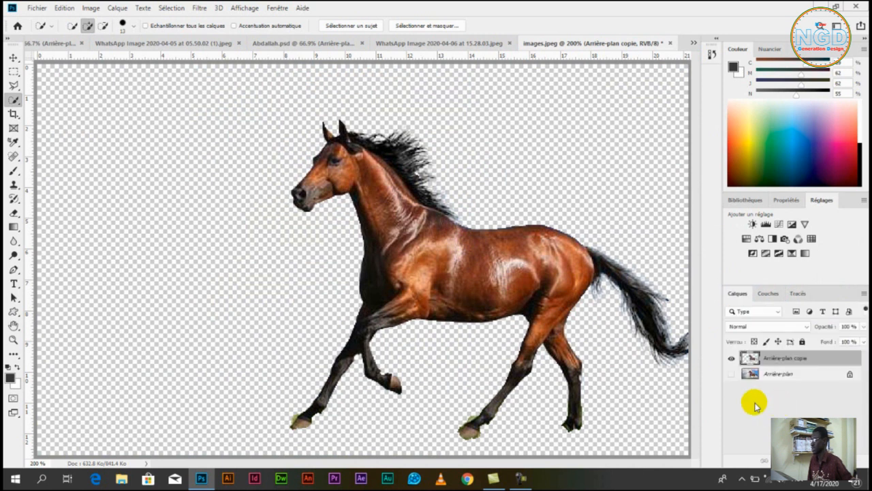
click(732, 374)
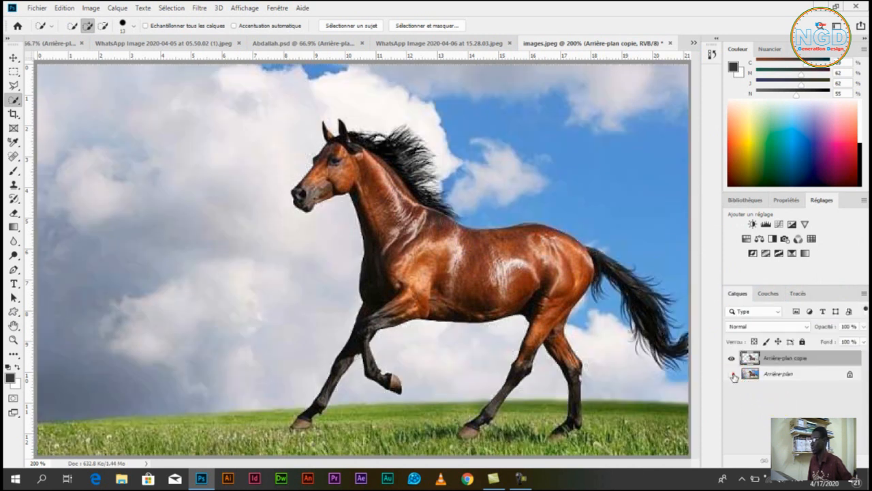
click(732, 375)
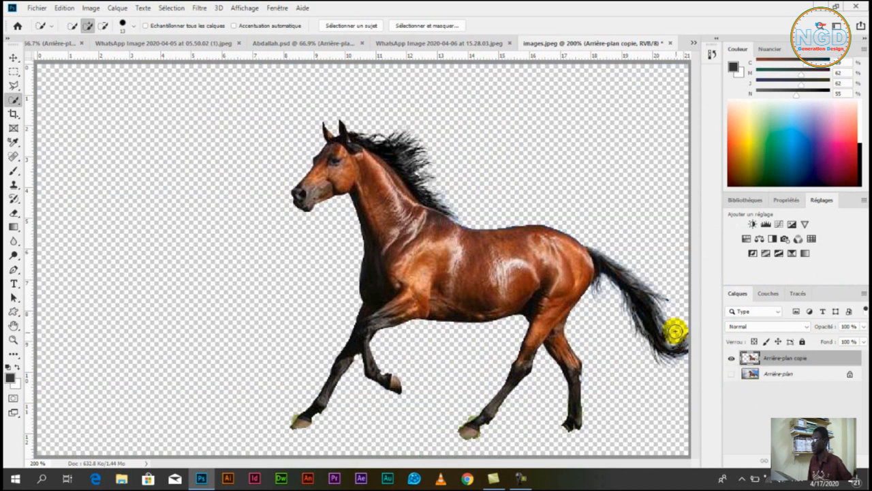